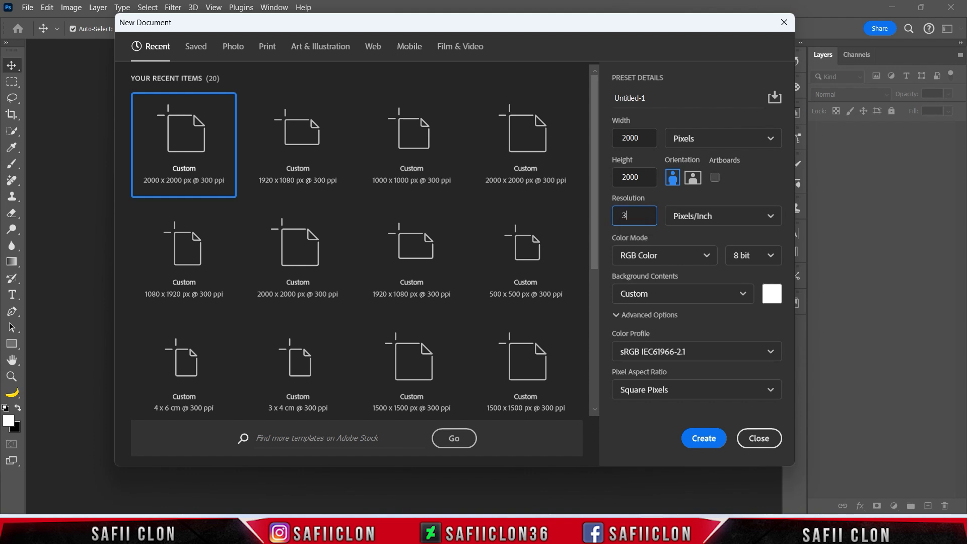
# Create a 2000 x 2000 px document at 300 ppi and open the portrait JPG from the Half Cover art folder.
pyautogui.click(709, 442)
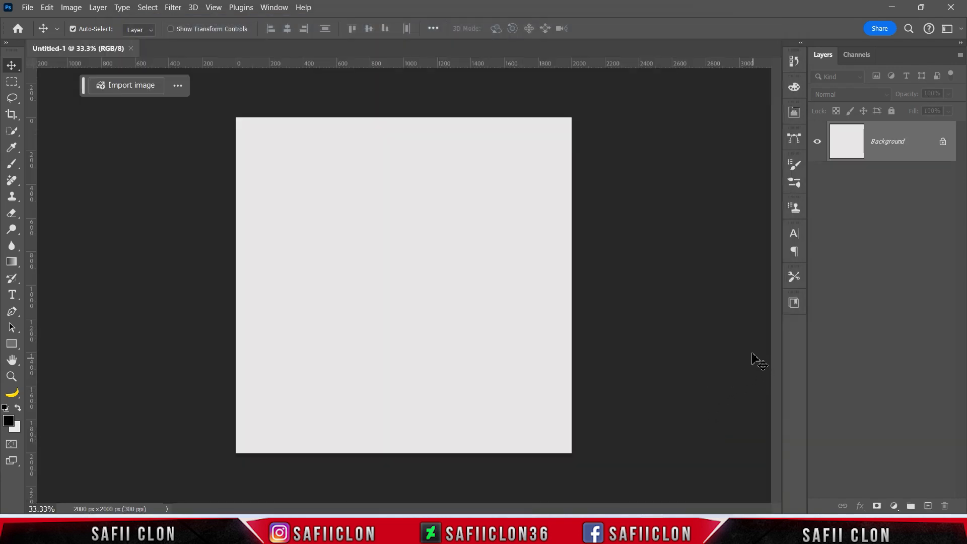
pyautogui.click(27, 8)
pyautogui.click(62, 34)
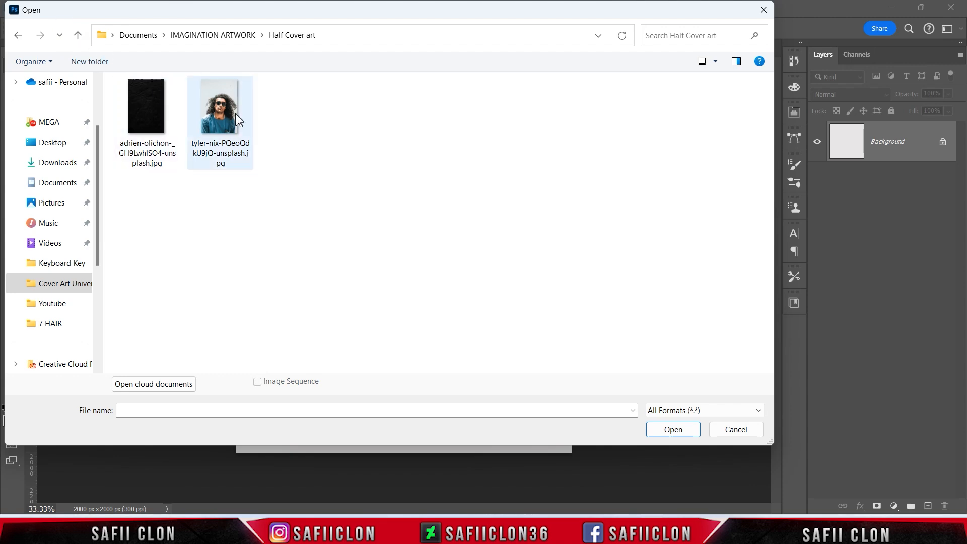
pyautogui.click(236, 122)
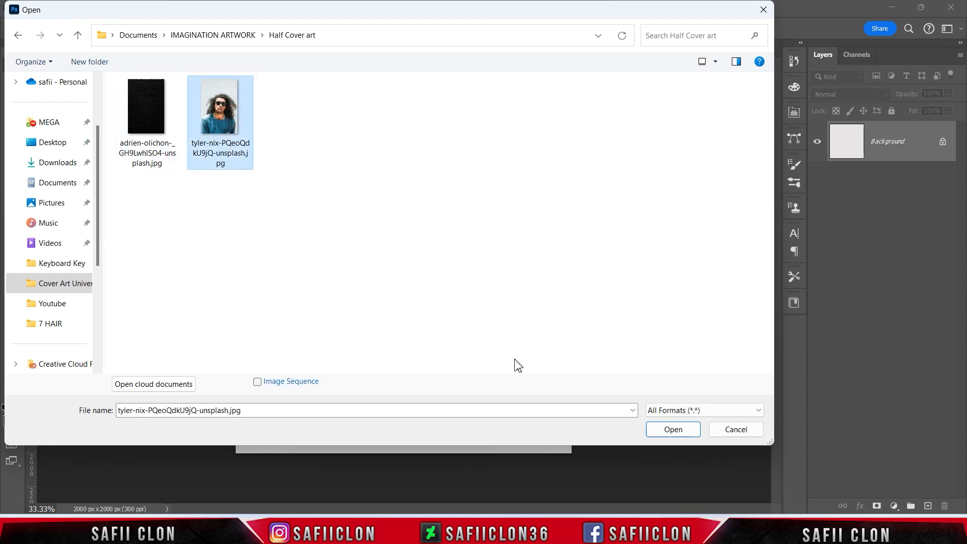
pyautogui.click(675, 431)
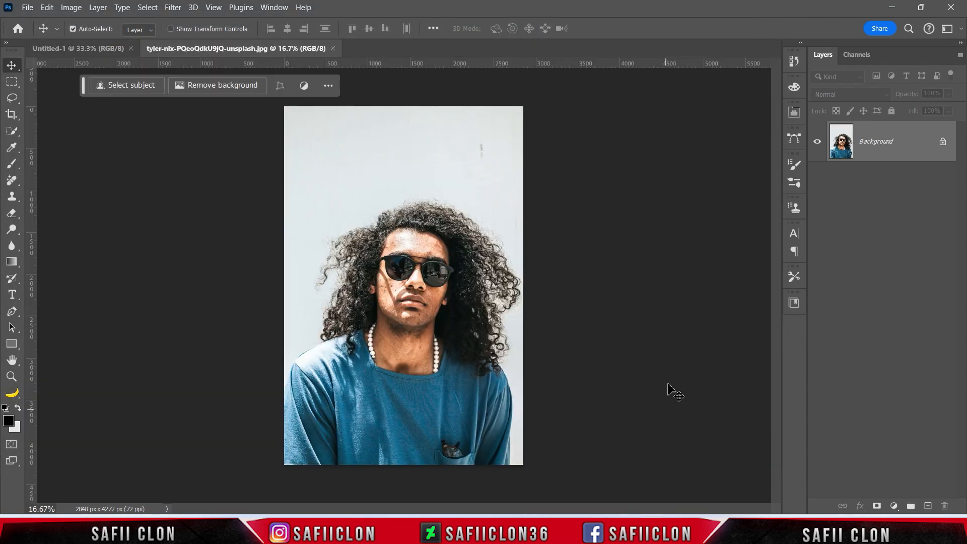
# Copy the portrait into the Untitled-1 document and scale it to 78.79% so the head and hair fit the canvas.
pyautogui.moveTo(910, 142); pyautogui.dragTo(418, 267)
pyautogui.hotkey('ctrl', '-')
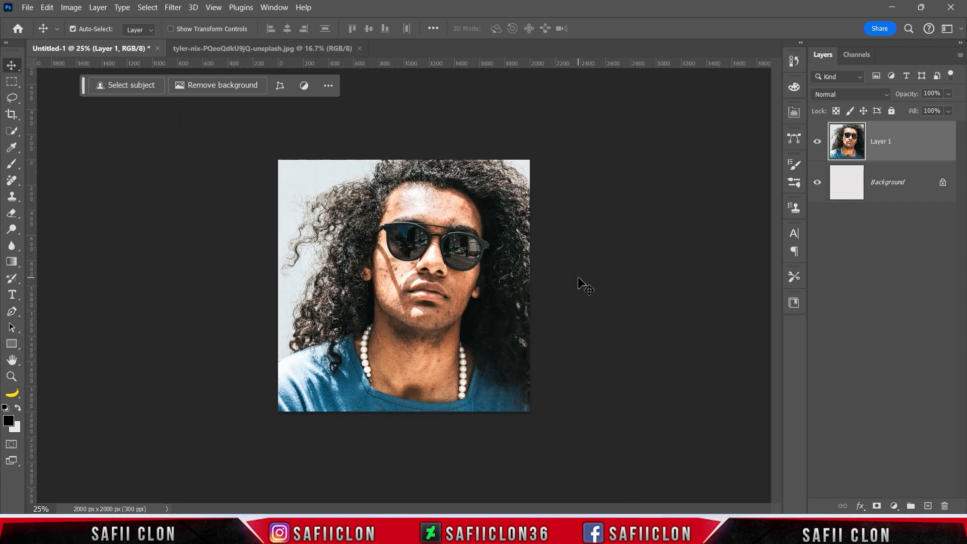
pyautogui.hotkey('ctrl', 't')
pyautogui.moveTo(588, 284); pyautogui.dragTo(519, 285)
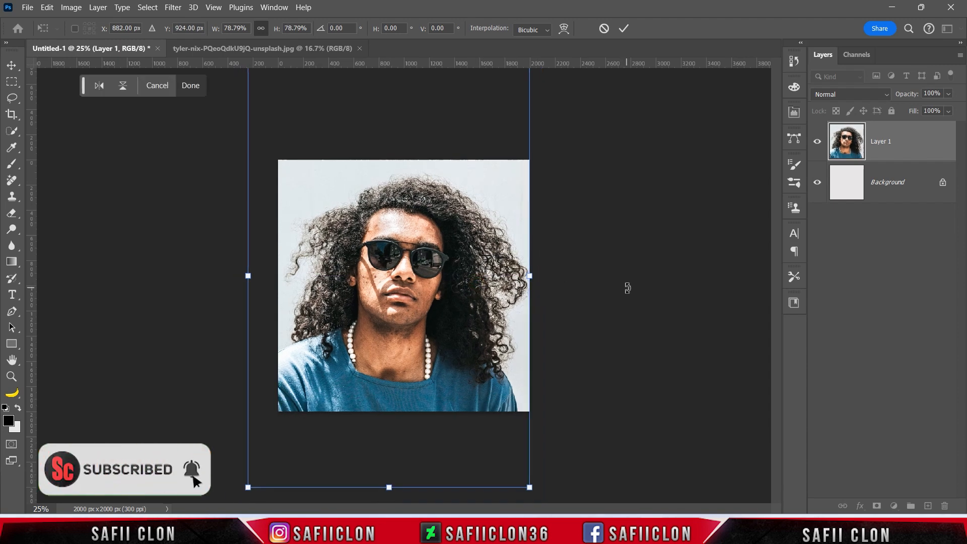
pyautogui.click(623, 29)
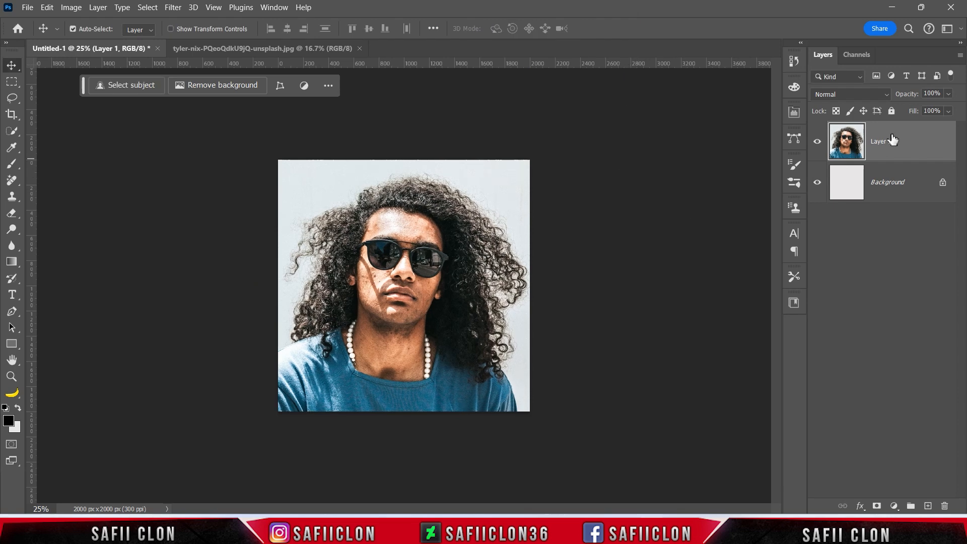
# Duplicate the portrait layer, keeping the default copy name.
pyautogui.rightClick(906, 145)
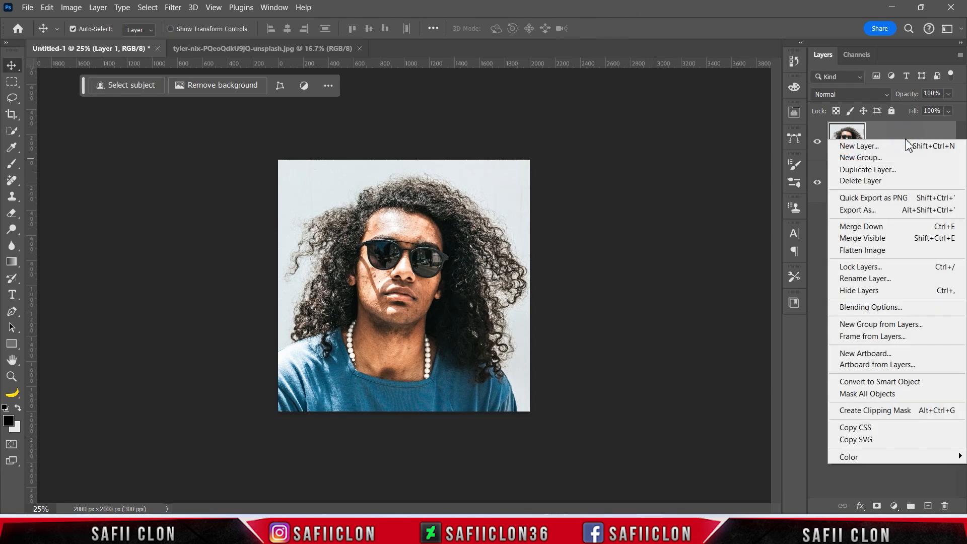
pyautogui.click(899, 171)
pyautogui.click(585, 139)
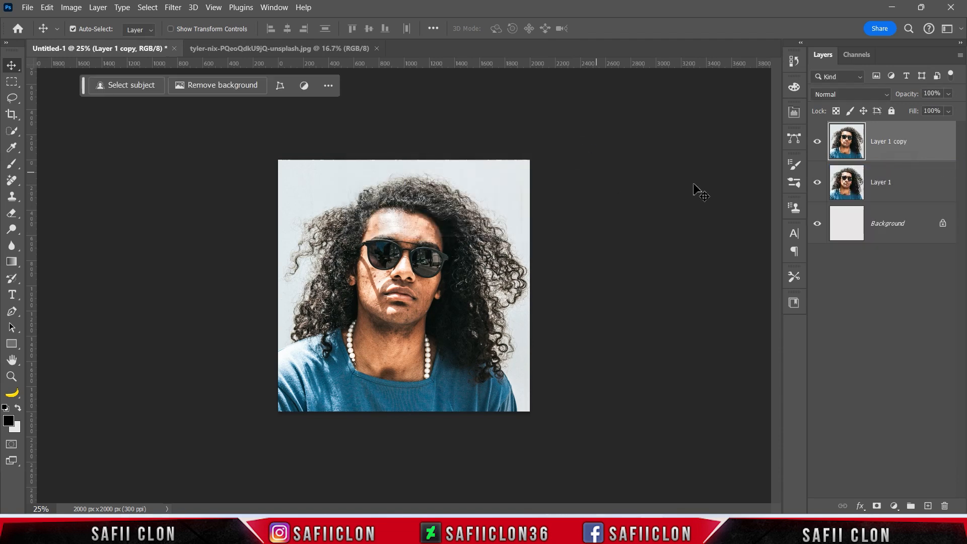
# Rename the upper portrait layer to 1 and the lower portrait layer to 2.
pyautogui.doubleClick(890, 142)
pyautogui.write('1')
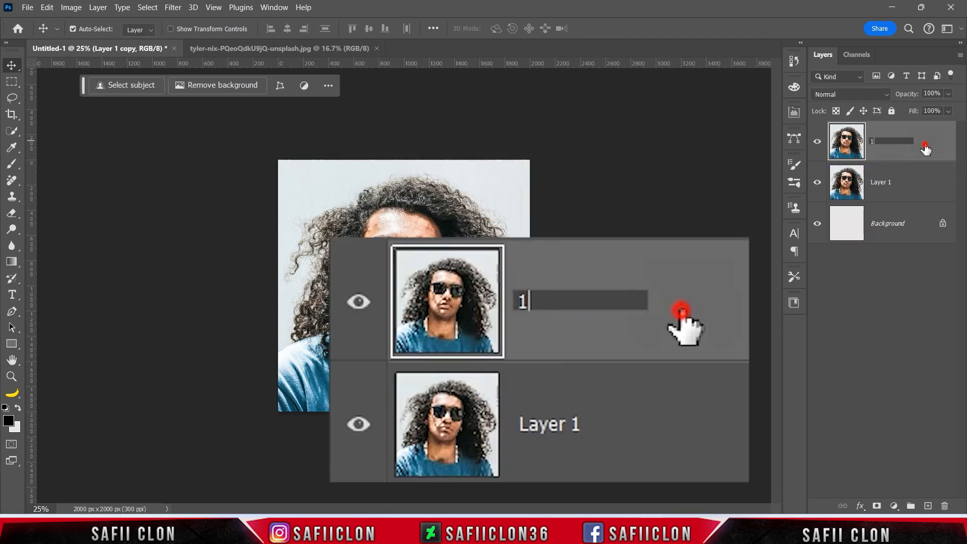
pyautogui.press('Return')
pyautogui.doubleClick(883, 184)
pyautogui.write('2')
pyautogui.click(926, 185)
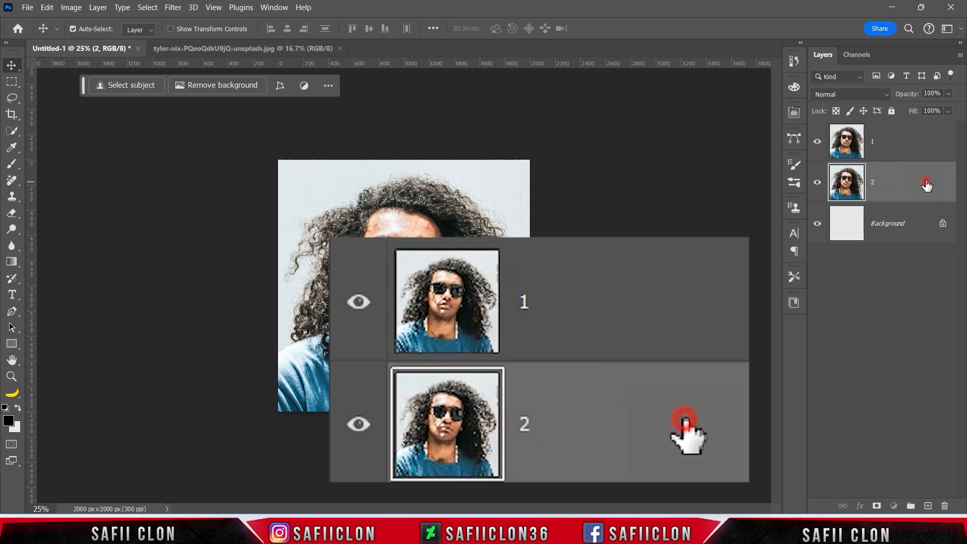
# Hide layer 1 and convert layer 2 to a smart object.
pyautogui.click(818, 142)
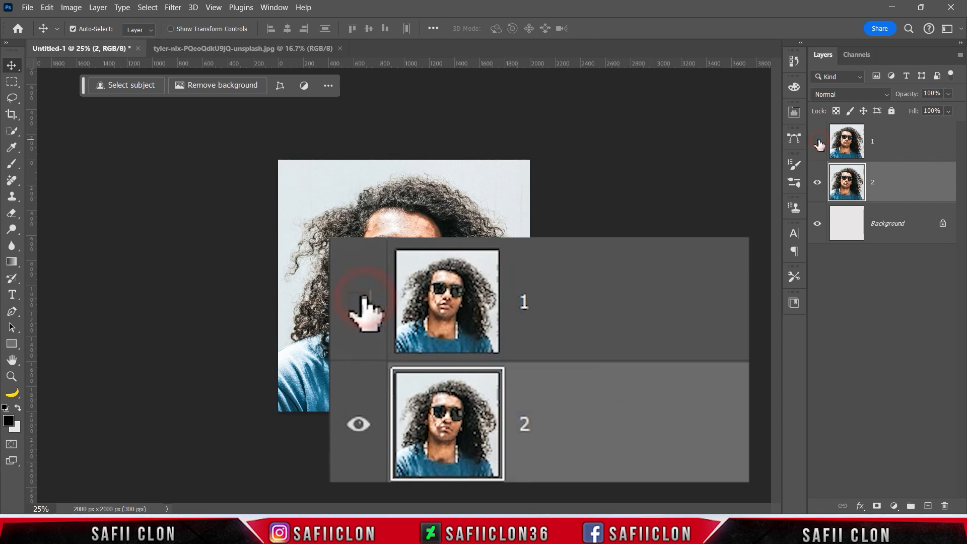
pyautogui.click(901, 182)
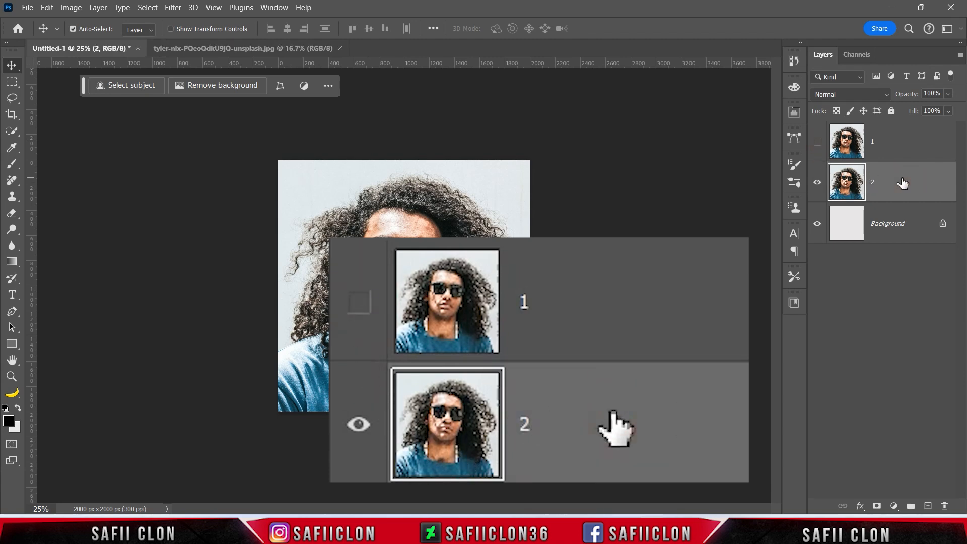
pyautogui.rightClick(902, 182)
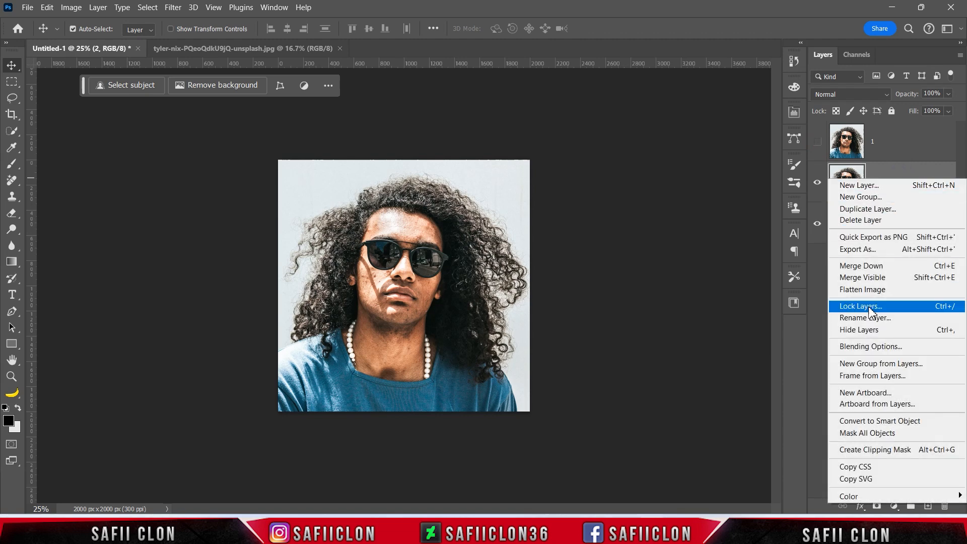
pyautogui.click(888, 423)
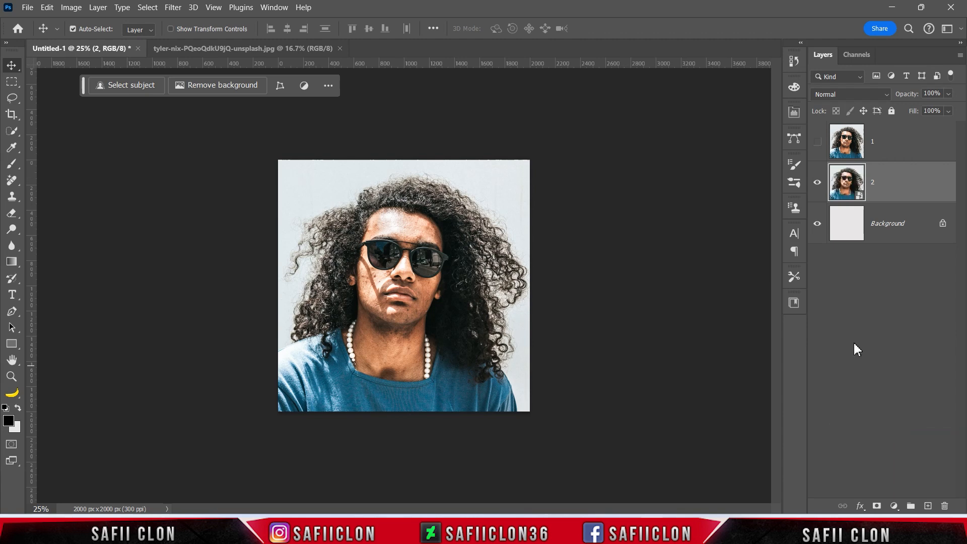
# Open the Filter Gallery for layer 2 with the Sketch group's Halftone Pattern, previewing the portrait at 50%.
pyautogui.click(174, 7)
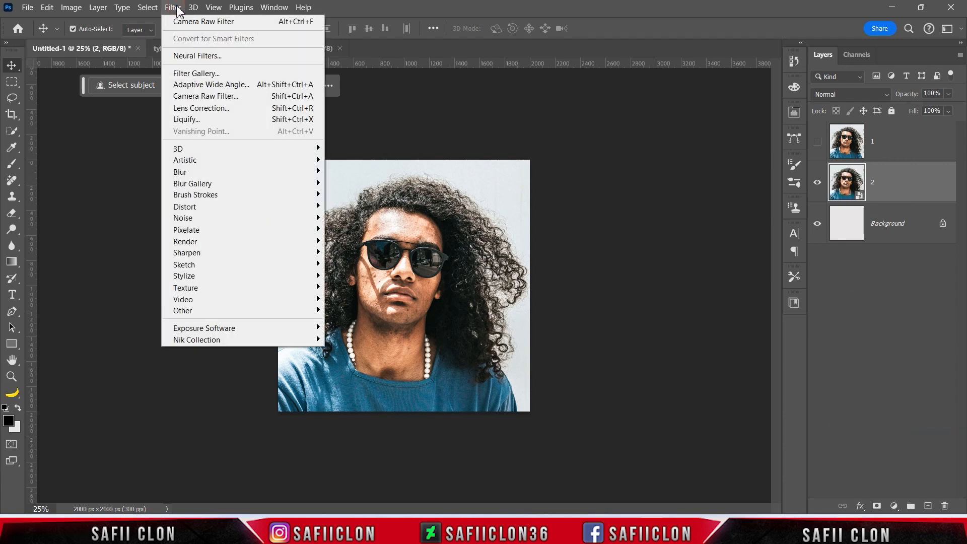
pyautogui.click(216, 76)
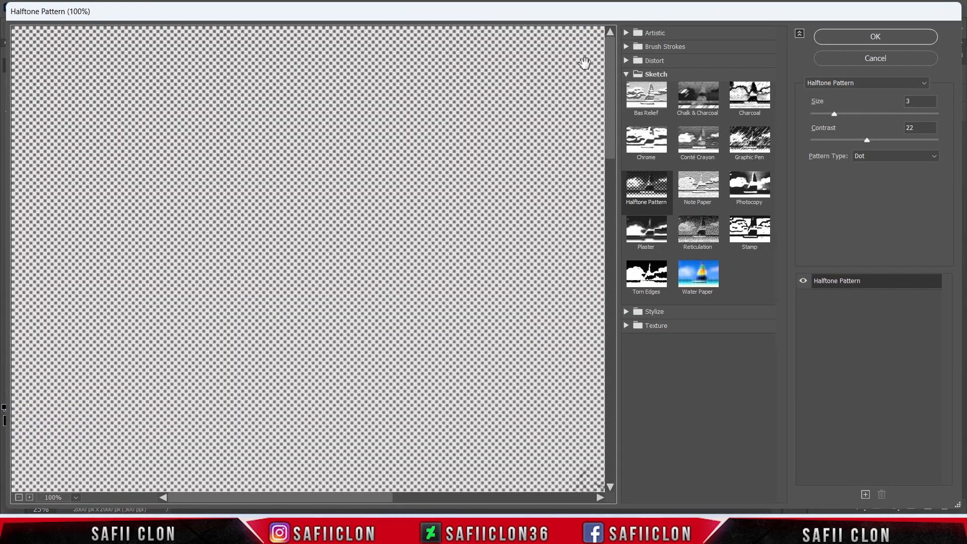
pyautogui.click(653, 72)
pyautogui.click(654, 71)
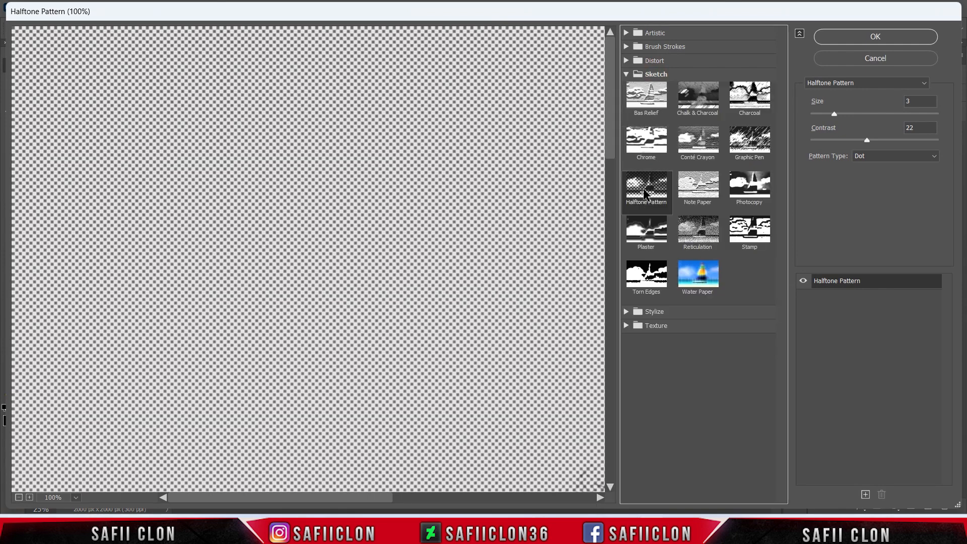
pyautogui.click(20, 500)
pyautogui.click(21, 499)
pyautogui.moveTo(324, 434); pyautogui.dragTo(323, 233)
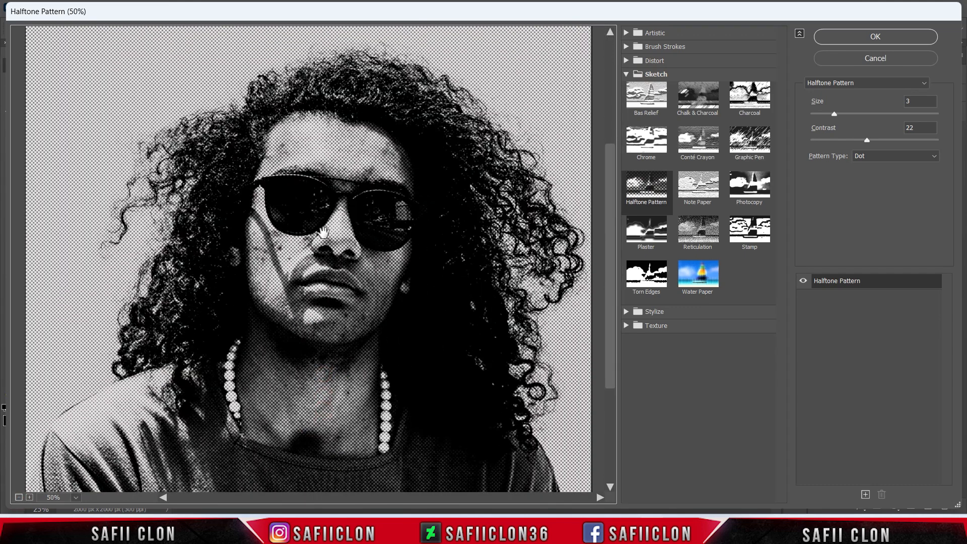
# Apply the Halftone Pattern filter with the Dot pattern type, size 5 and contrast 27.
pyautogui.click(935, 157)
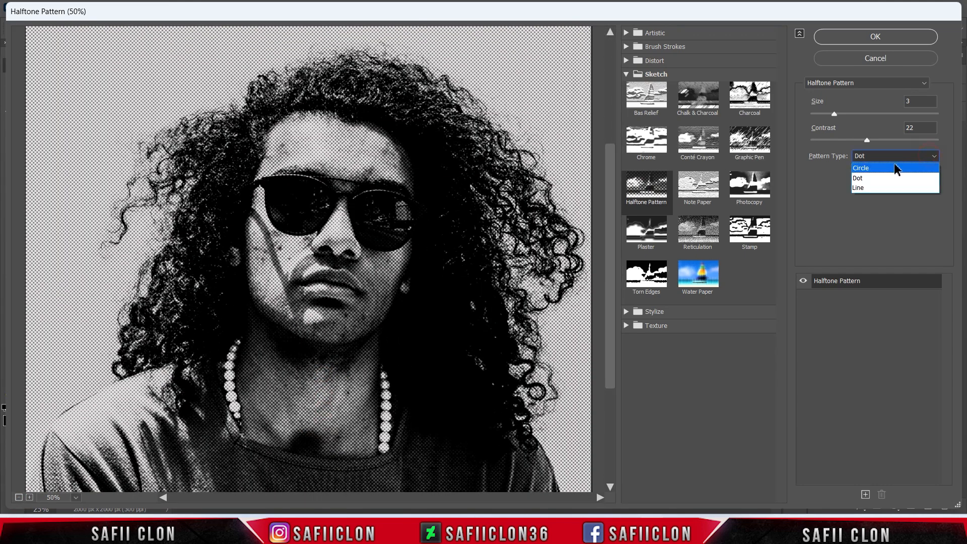
pyautogui.click(888, 179)
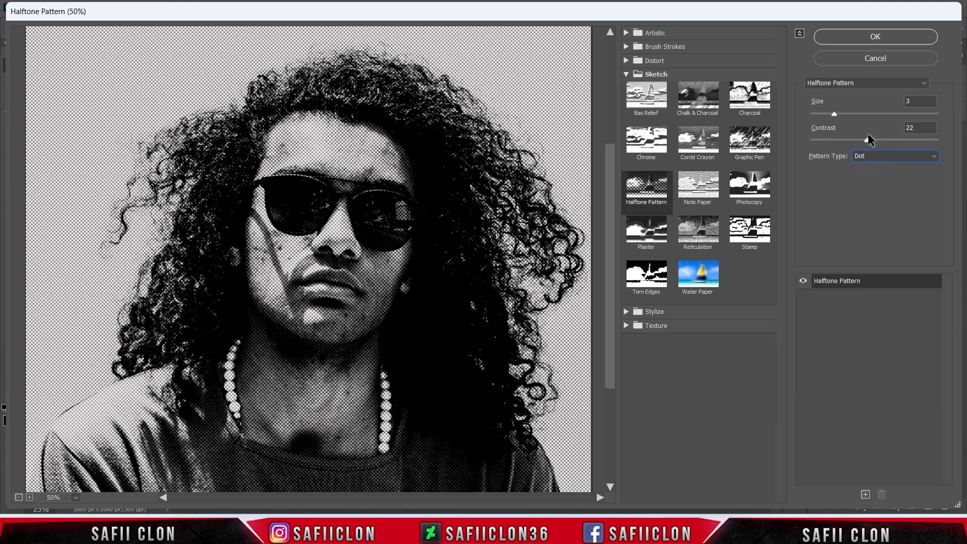
pyautogui.moveTo(867, 141)
pyautogui.mouseDown()
pyautogui.moveTo(927, 141)
pyautogui.moveTo(874, 142)
pyautogui.mouseUp()
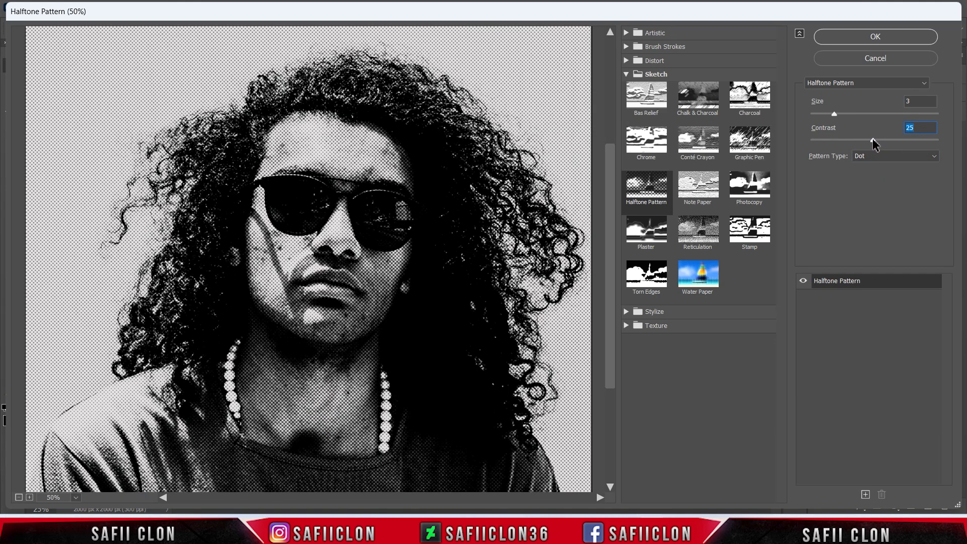
pyautogui.moveTo(834, 115); pyautogui.dragTo(843, 114)
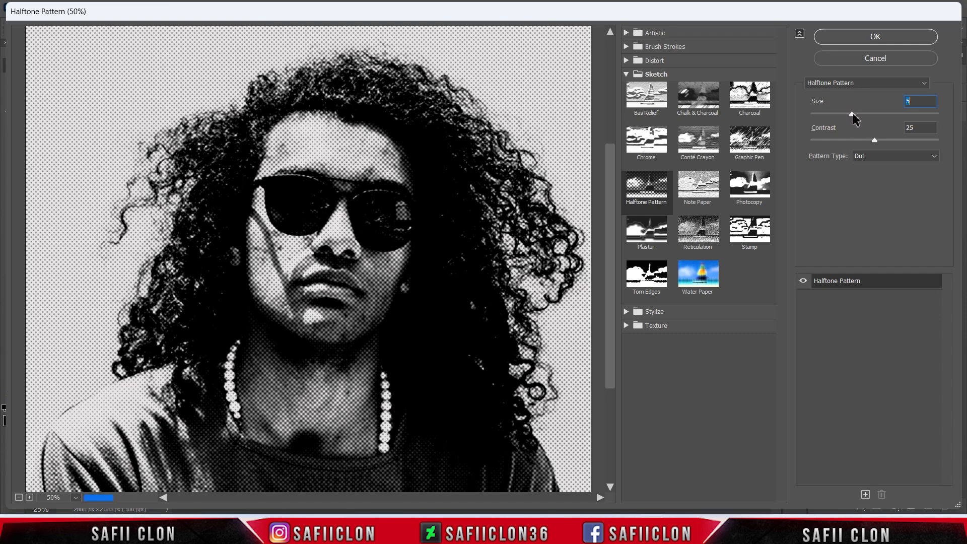
pyautogui.moveTo(878, 141); pyautogui.dragTo(880, 139)
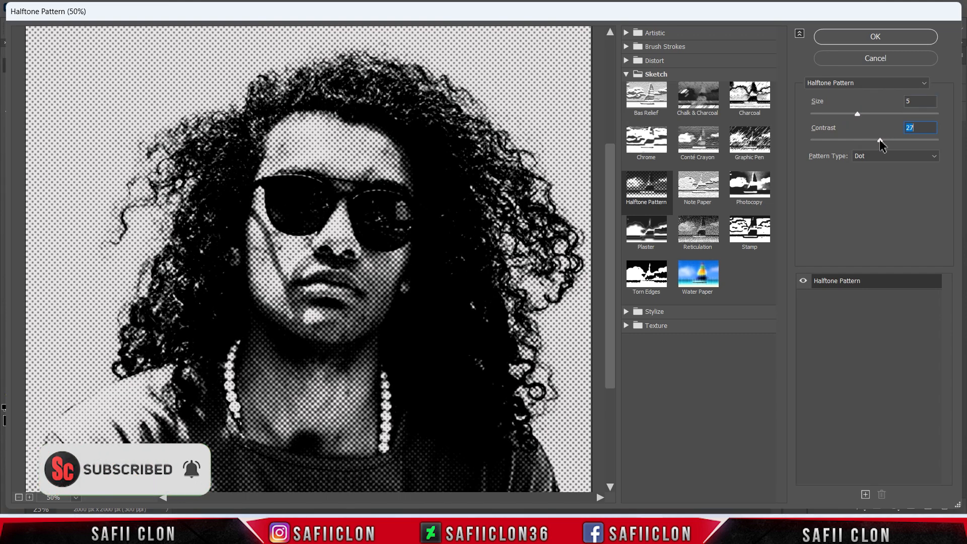
pyautogui.click(876, 37)
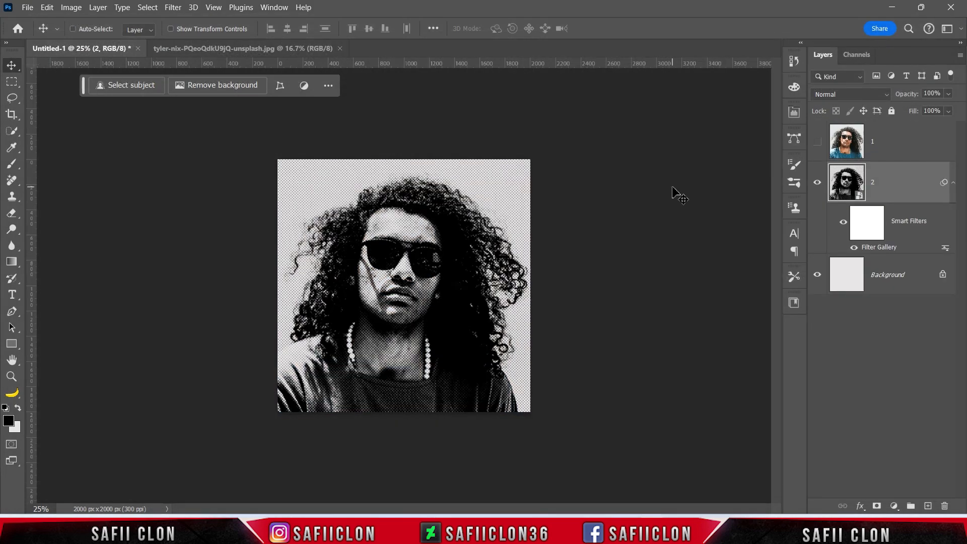
# Add a Posterize adjustment layer with 2 levels above layer 2 and delete its layer mask.
pyautogui.hotkey('ctrl', '+')
pyautogui.hotkey('ctrl', '-')
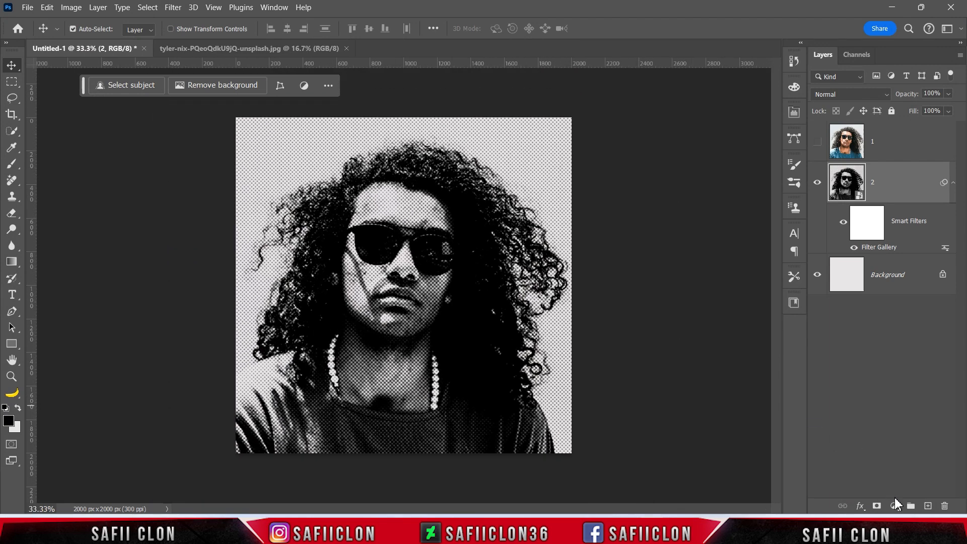
pyautogui.click(895, 501)
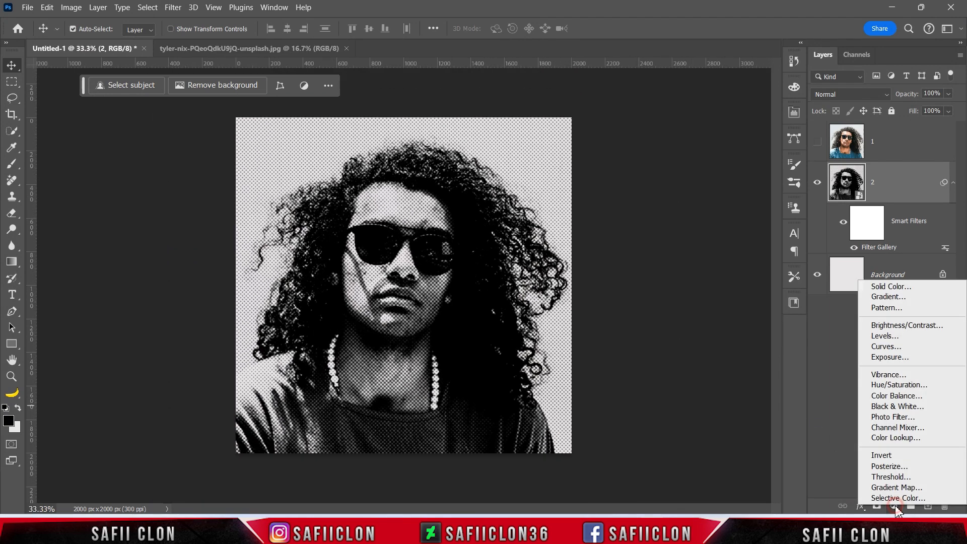
pyautogui.click(900, 472)
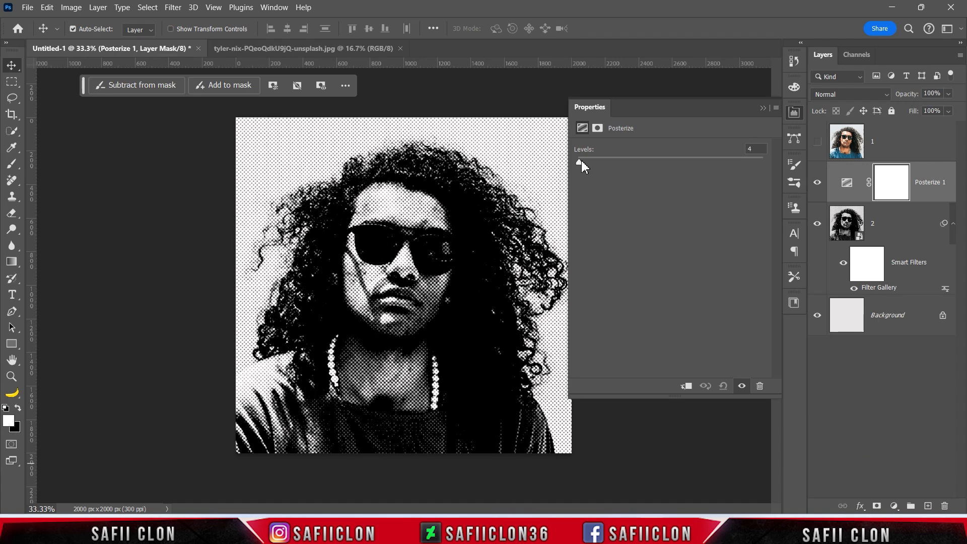
pyautogui.moveTo(582, 162); pyautogui.dragTo(578, 164)
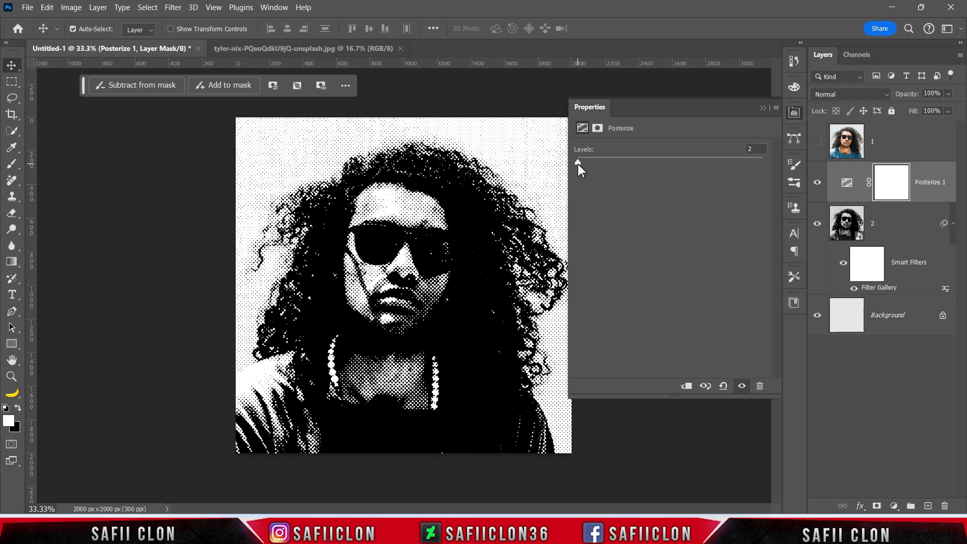
pyautogui.click(763, 107)
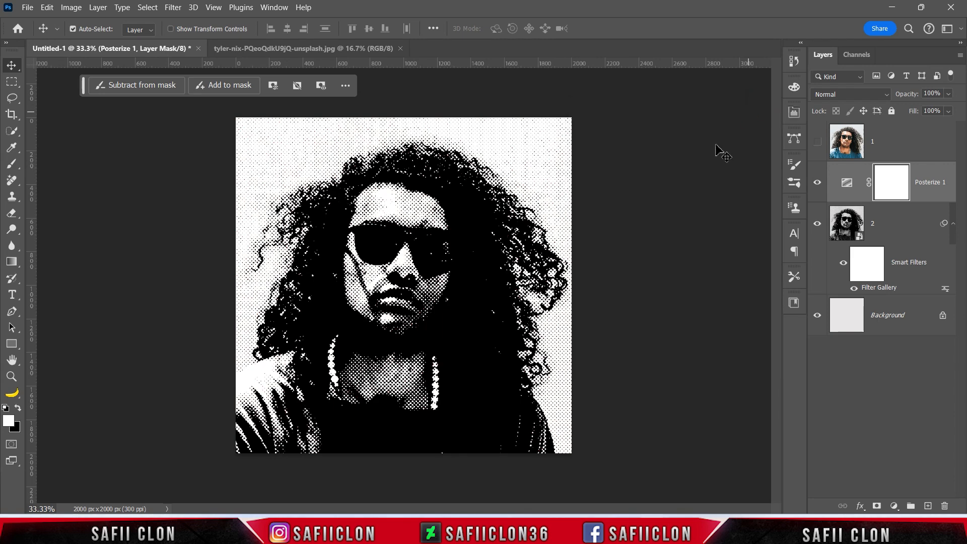
pyautogui.rightClick(890, 186)
pyautogui.click(889, 200)
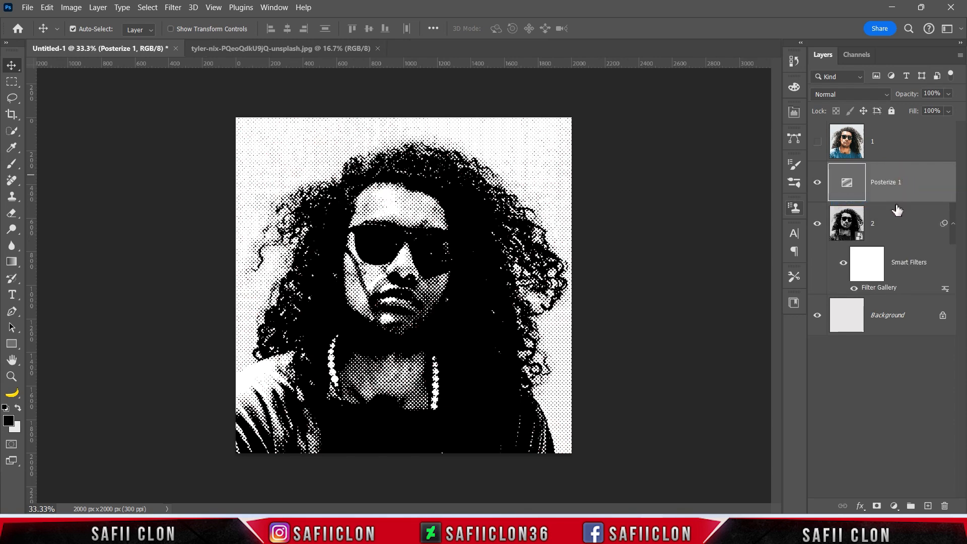
# With layer 2 active, load the Blue channel as a selection.
pyautogui.click(890, 228)
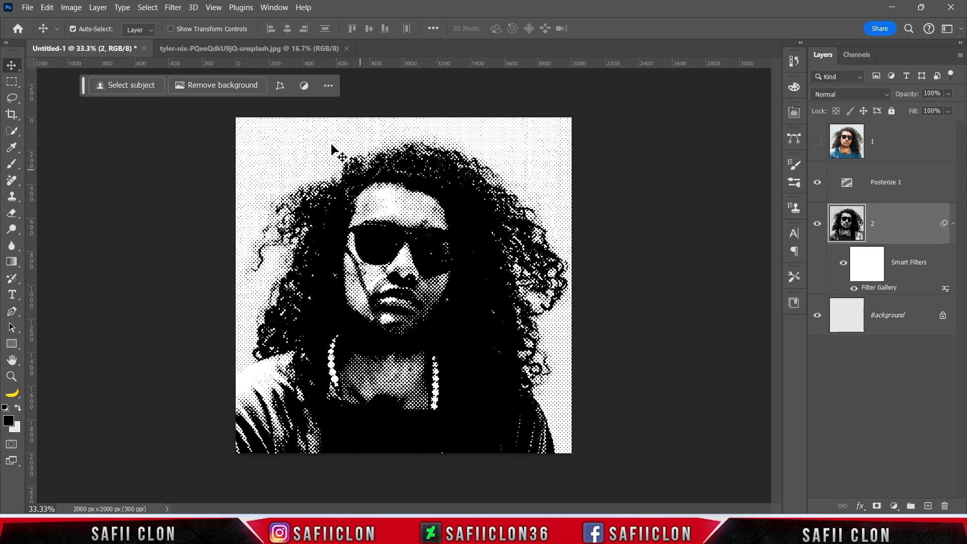
pyautogui.click(273, 8)
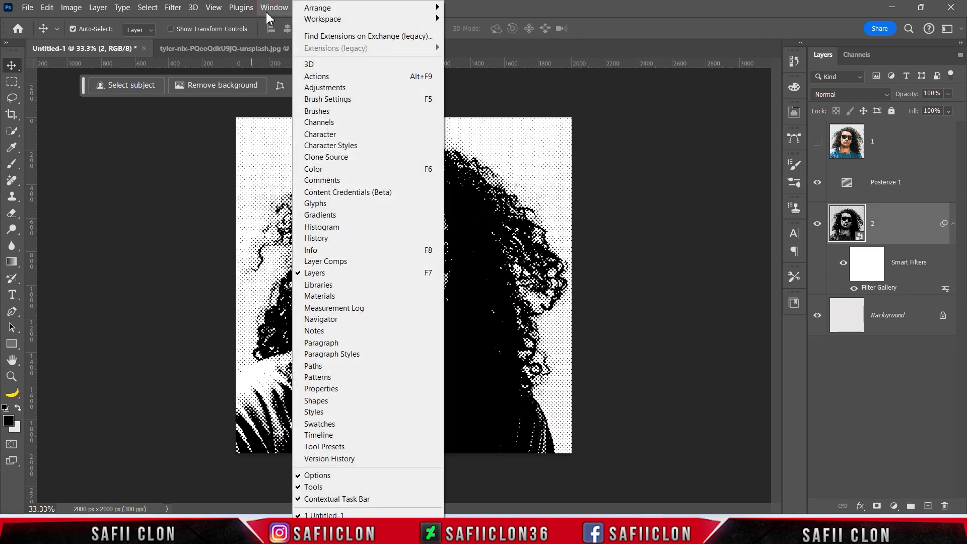
pyautogui.click(344, 124)
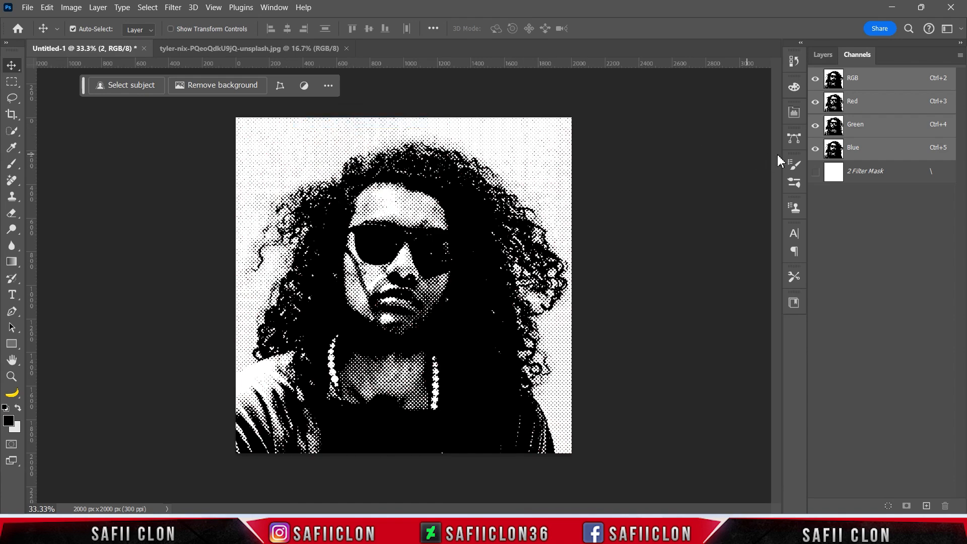
pyautogui.keyDown('ctrl'); pyautogui.click(834, 157); pyautogui.keyUp('ctrl')
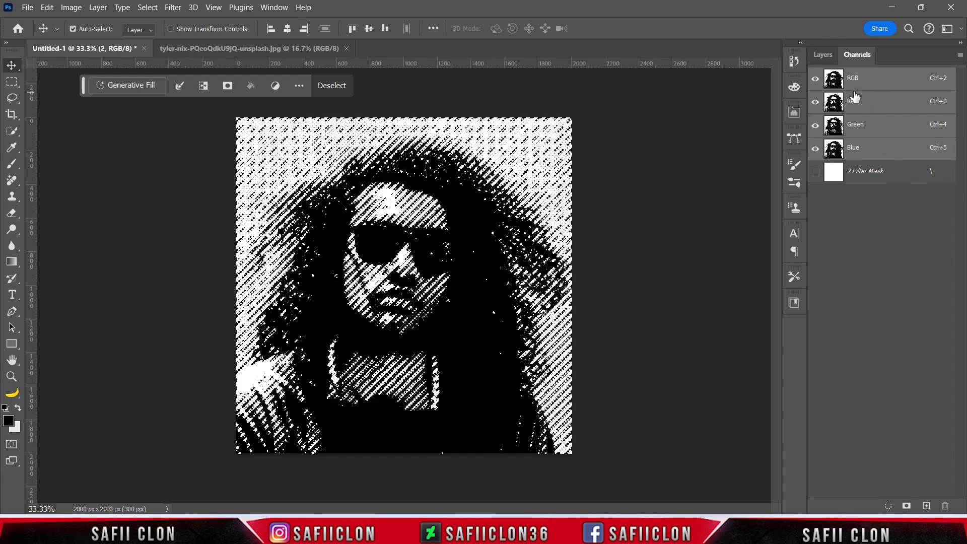
# Add a layer mask to the Posterize adjustment layer from the loaded channel selection.
pyautogui.click(825, 54)
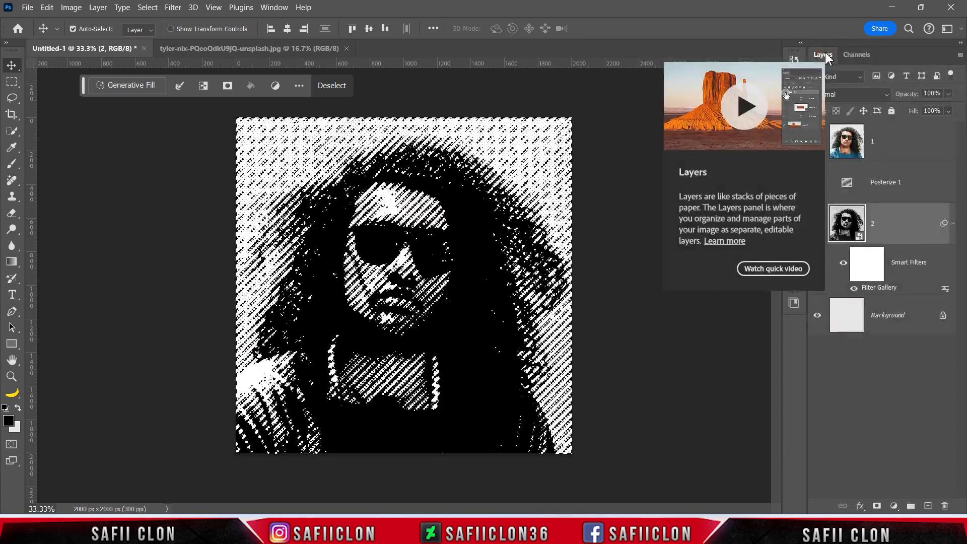
pyautogui.click(903, 184)
pyautogui.click(877, 506)
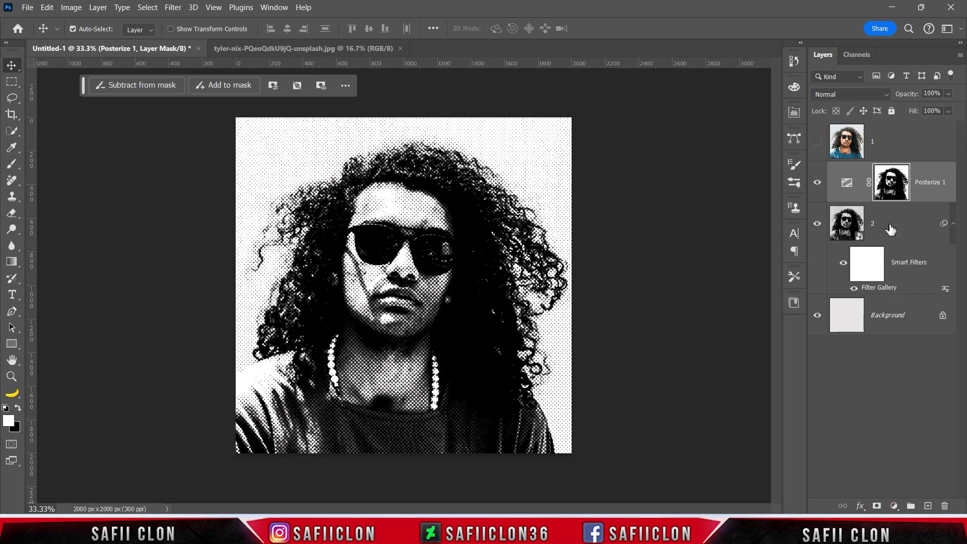
# Compare the image with the Posterize layer hidden and shown, and reduce that layer's fill to 71%.
pyautogui.click(817, 183)
pyautogui.click(818, 185)
pyautogui.click(948, 111)
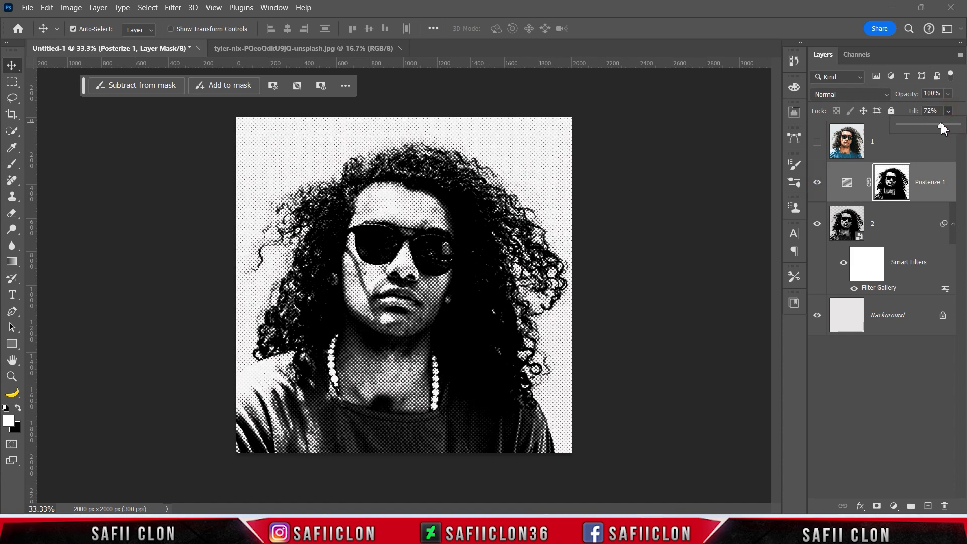
pyautogui.click(950, 113)
# Add a Gradient Map adjustment layer above the Posterize layer and load the Black, White preset from Basics for editing.
pyautogui.click(895, 506)
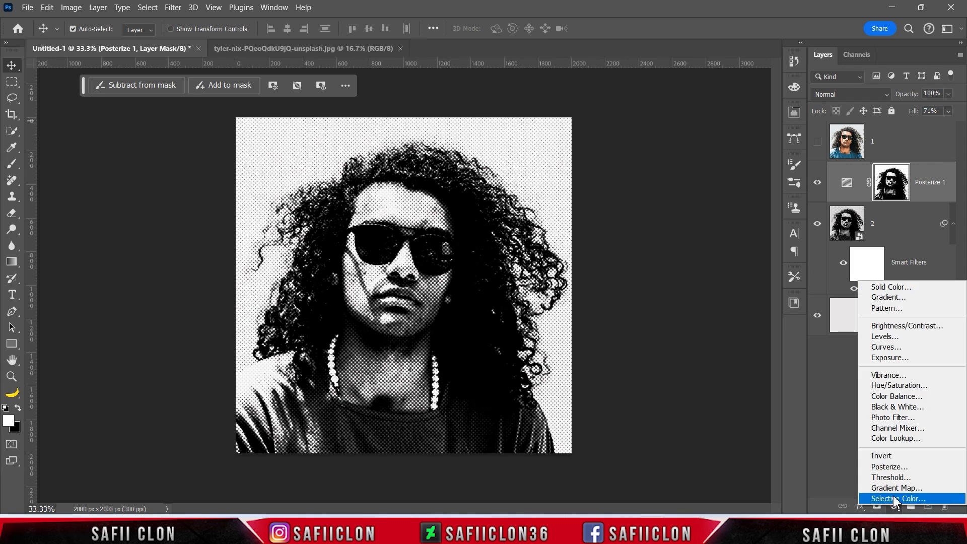
pyautogui.click(902, 487)
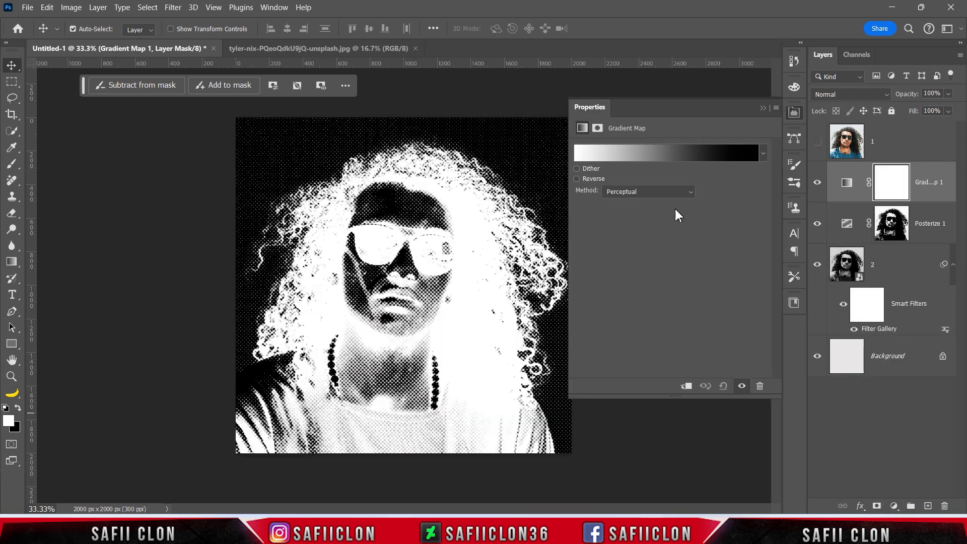
pyautogui.click(652, 154)
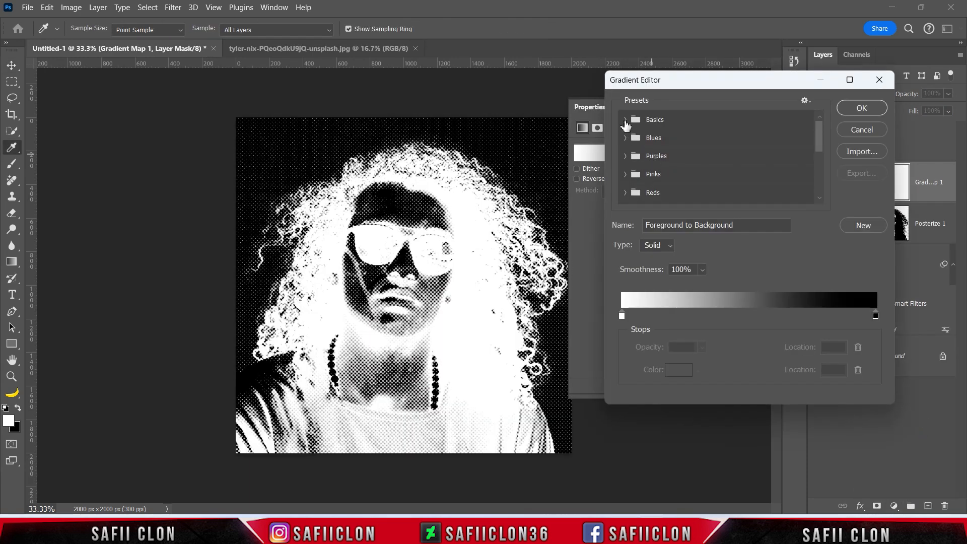
pyautogui.click(687, 145)
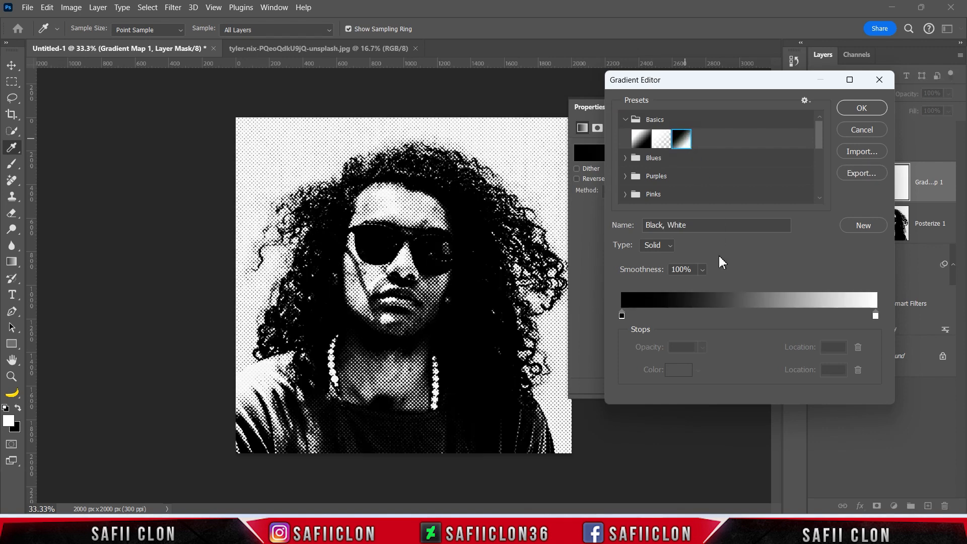
# Set the gradient's black starting stop to the dark brown colour 362219.
pyautogui.click(621, 316)
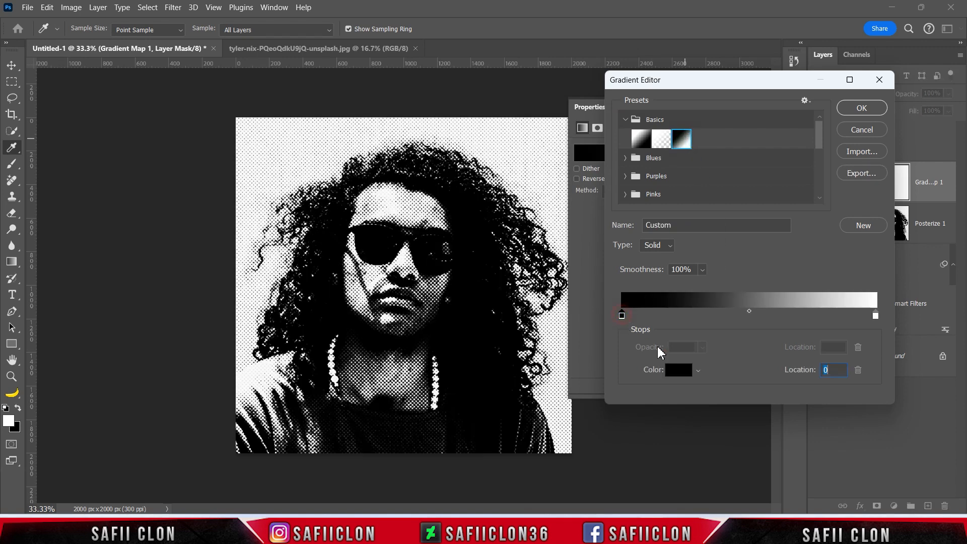
pyautogui.click(676, 373)
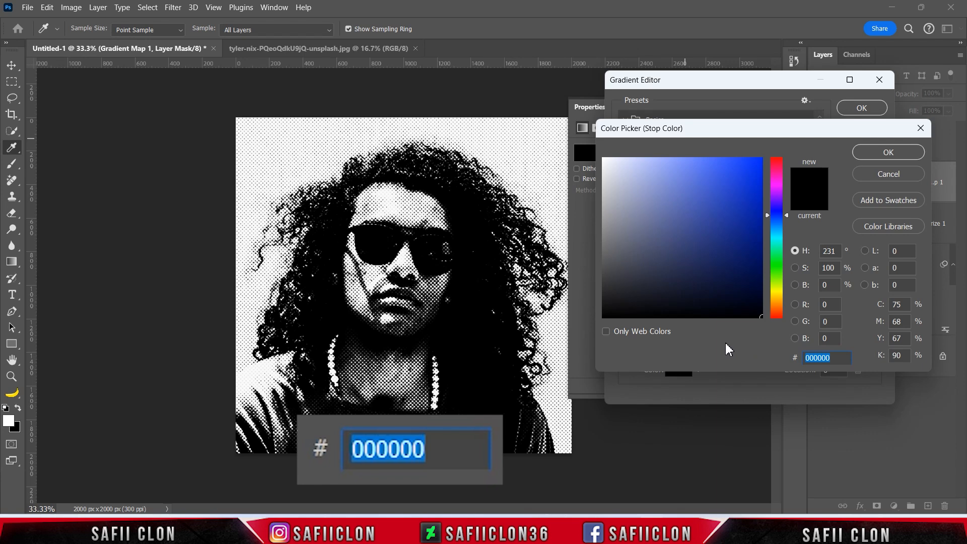
pyautogui.write('362219')
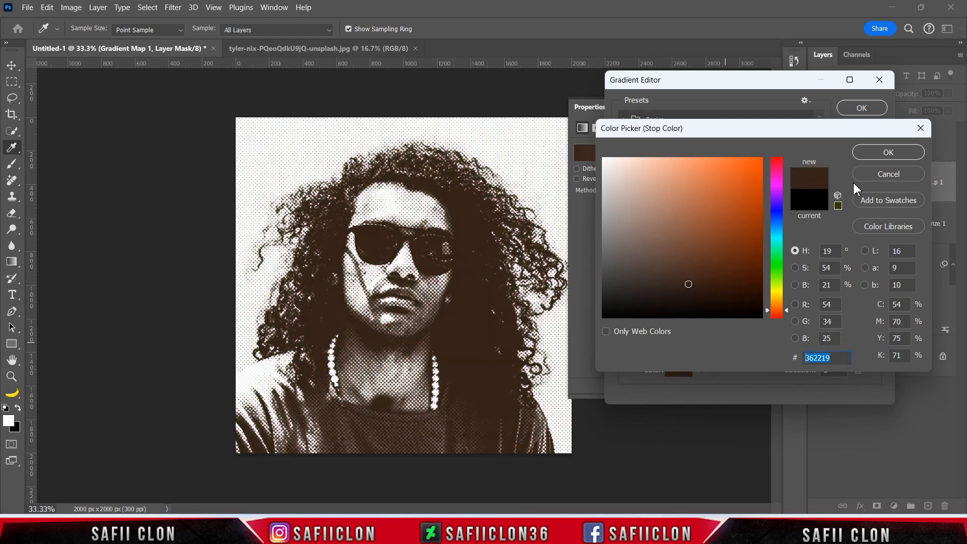
pyautogui.click(863, 151)
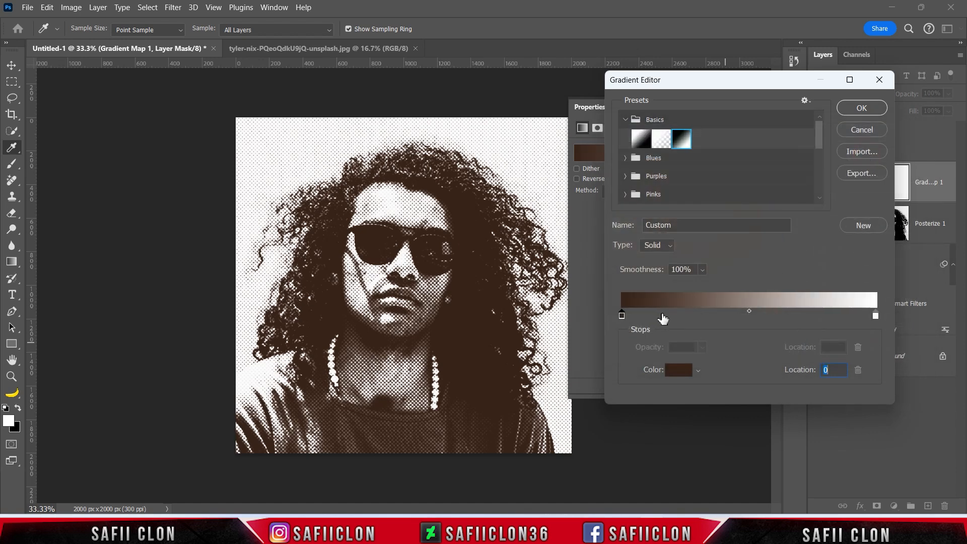
# Add a gradient stop at about 30% and set its colour to 754b38.
pyautogui.moveTo(664, 317); pyautogui.dragTo(699, 317)
pyautogui.click(680, 370)
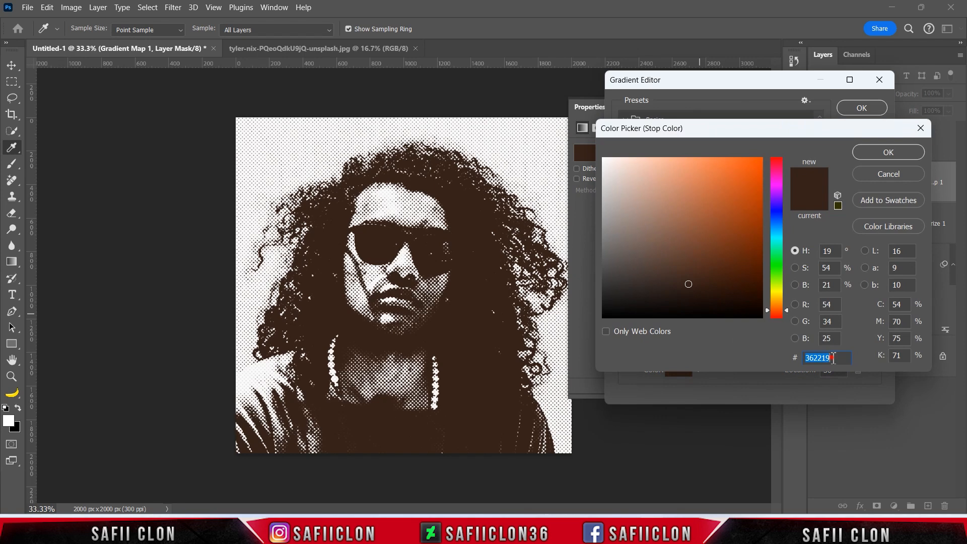
pyautogui.write('7')
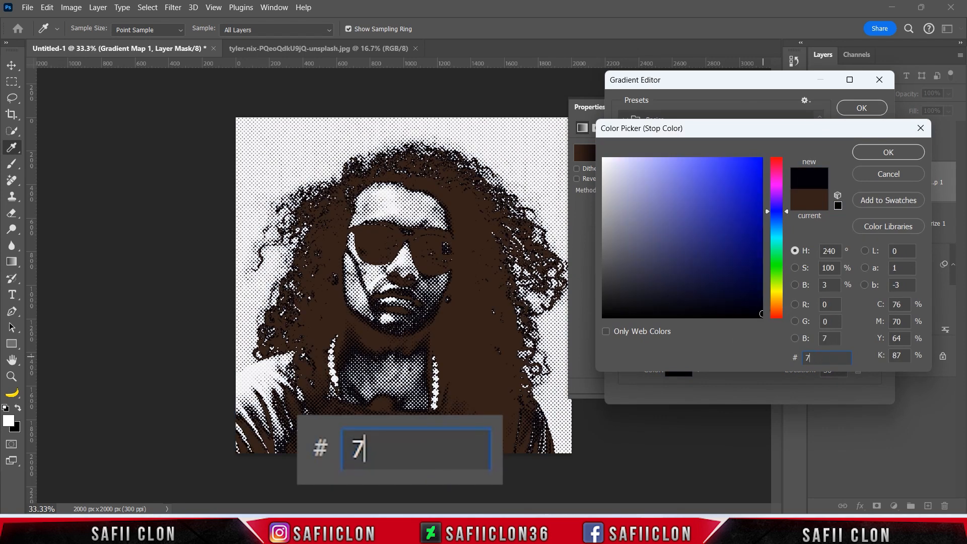
pyautogui.write('54')
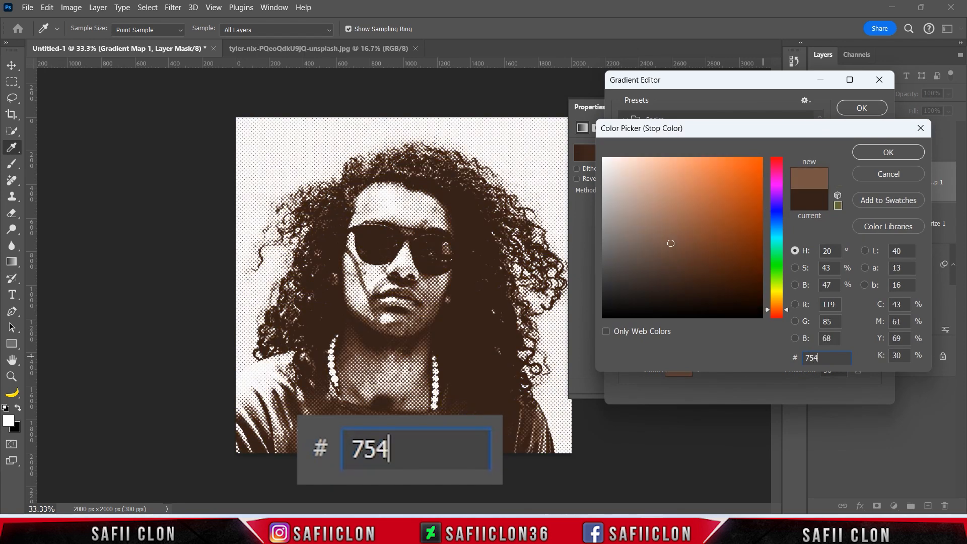
pyautogui.write('b38')
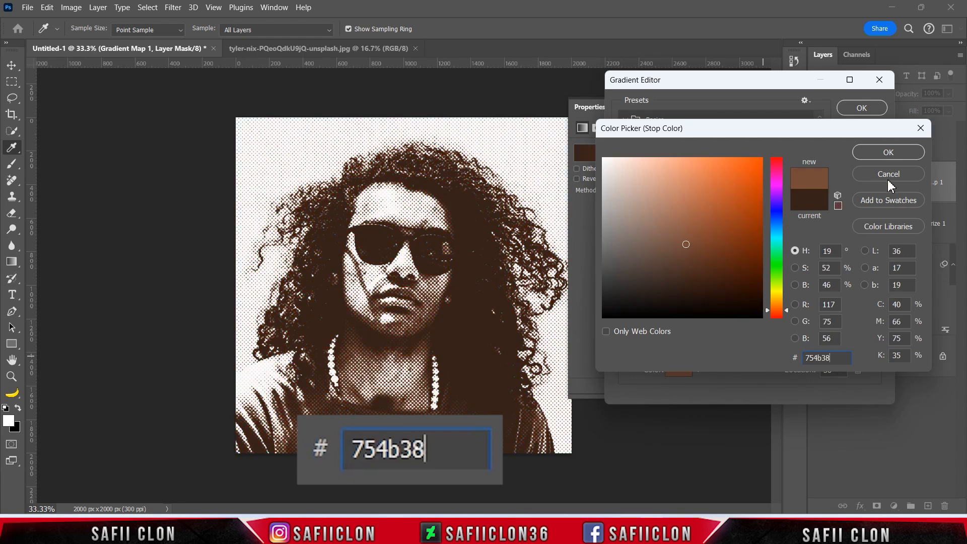
pyautogui.click(888, 152)
# Add another gradient stop at about 54% and set its colour to ffa780.
pyautogui.moveTo(761, 321)
pyautogui.mouseDown()
pyautogui.moveTo(773, 318)
pyautogui.moveTo(759, 316)
pyautogui.mouseUp()
pyautogui.click(681, 371)
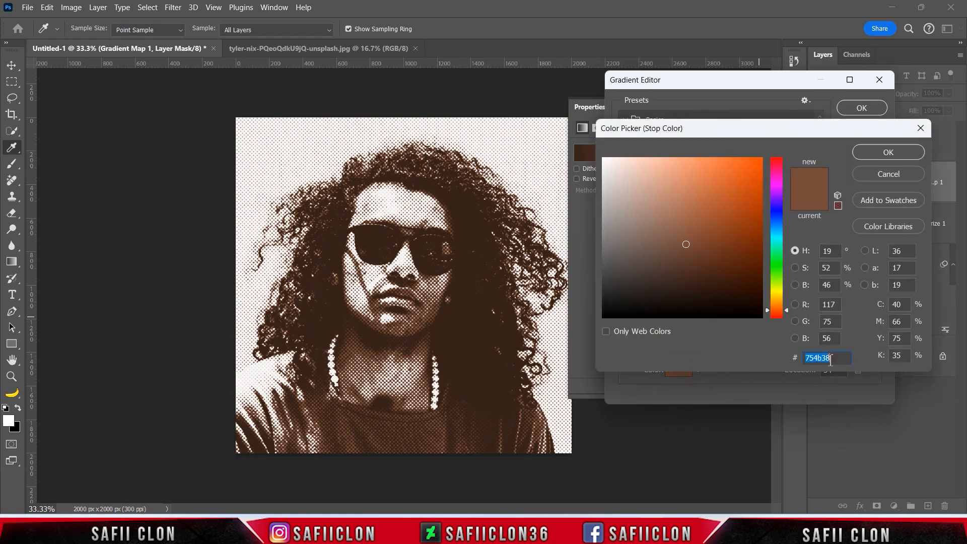
pyautogui.write('f')
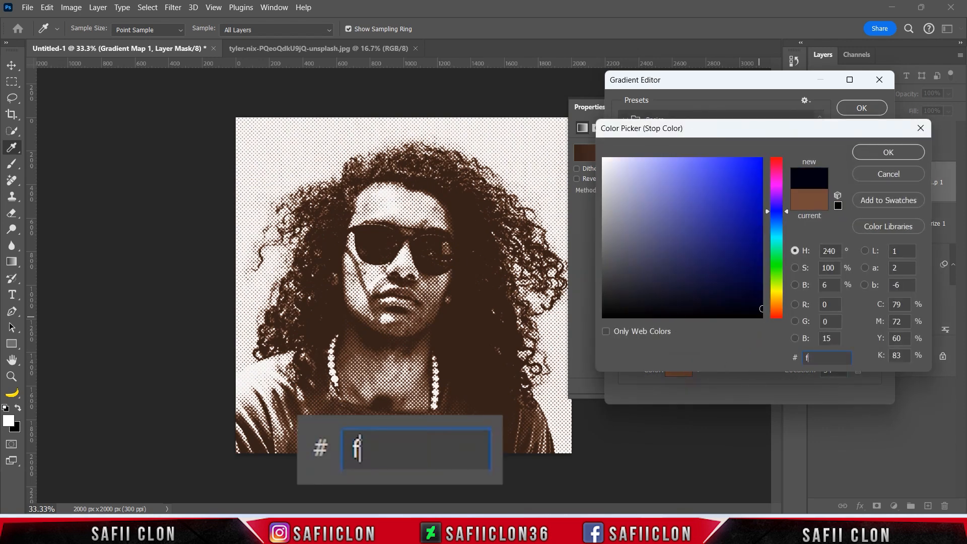
pyautogui.write('fa780')
pyautogui.doubleClick(829, 358)
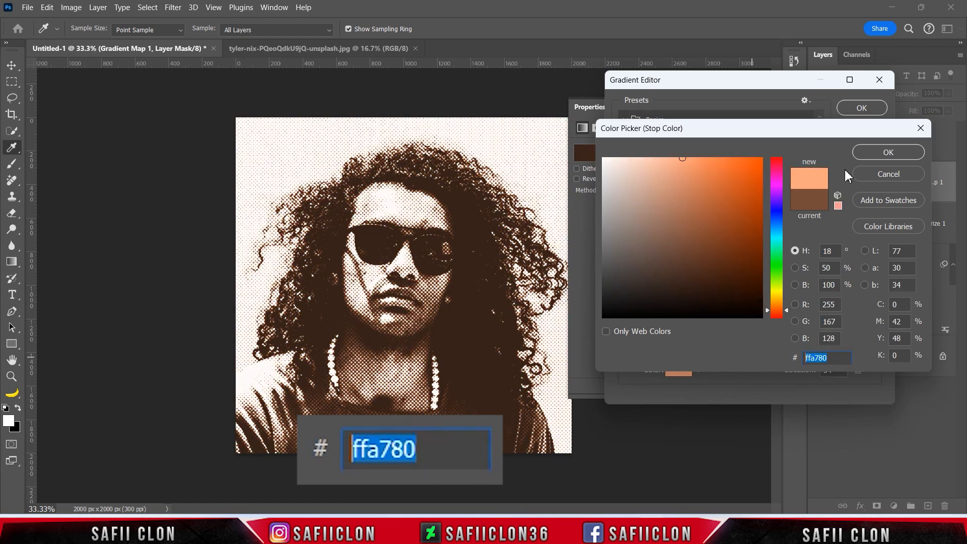
pyautogui.click(876, 153)
# Add a gradient stop at 79% and set its colour to cb8c58.
pyautogui.moveTo(810, 317); pyautogui.dragTo(824, 323)
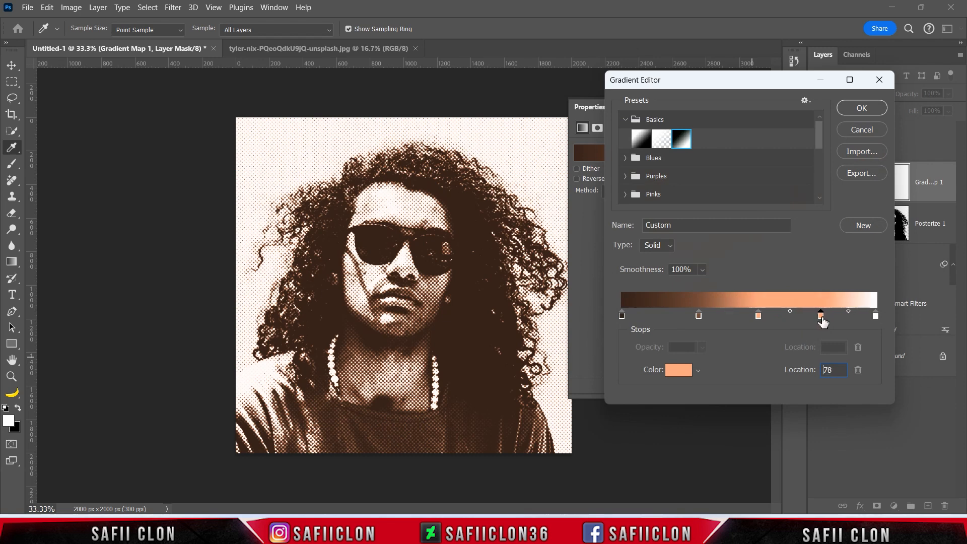
pyautogui.click(678, 371)
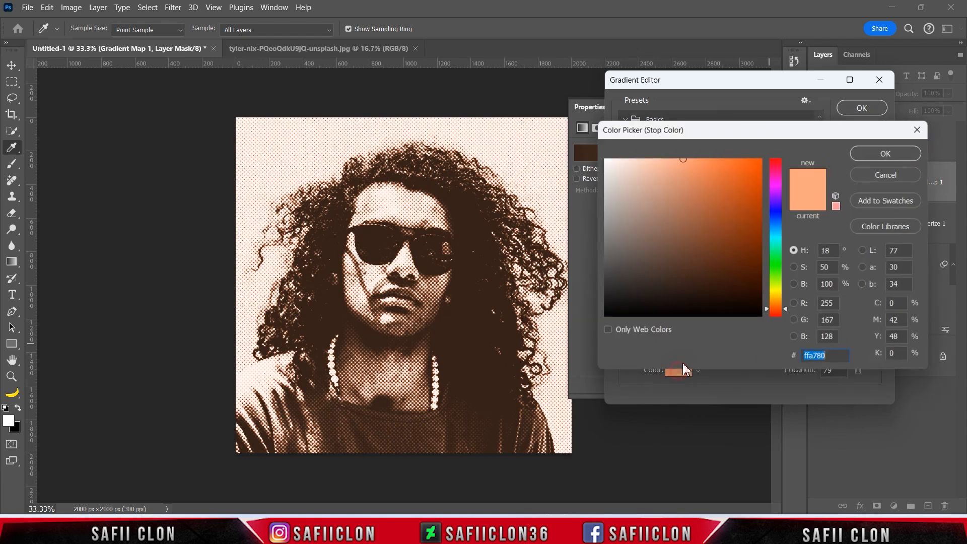
pyautogui.write('c')
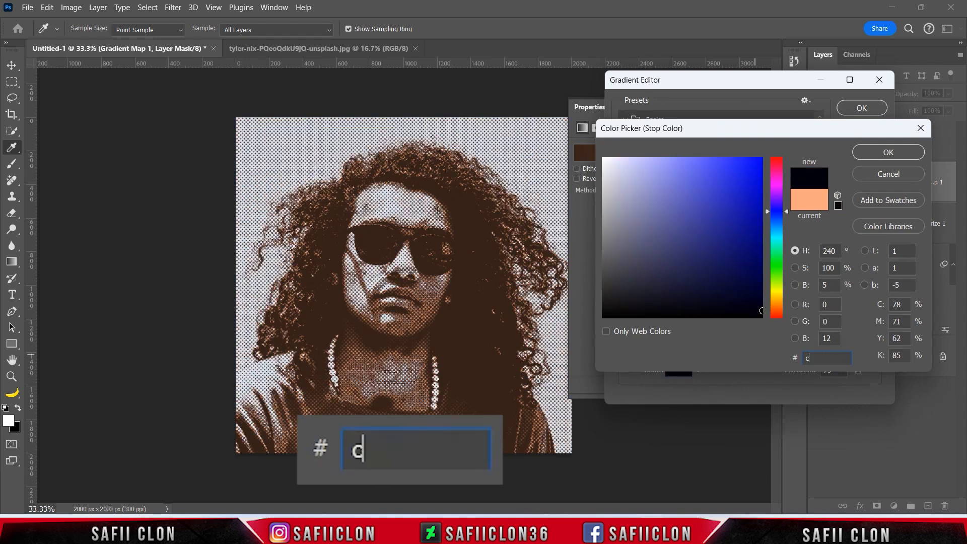
pyautogui.write('b8c5')
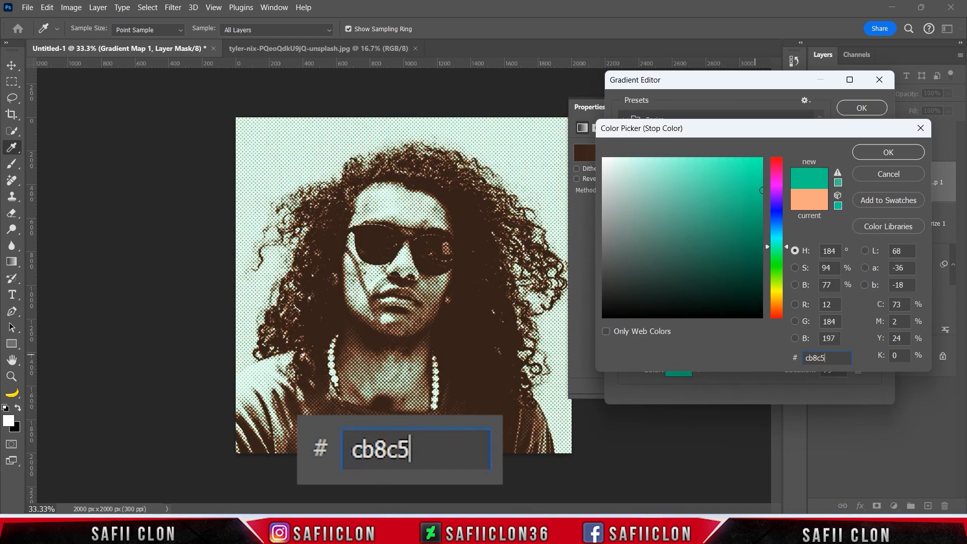
pyautogui.write('8')
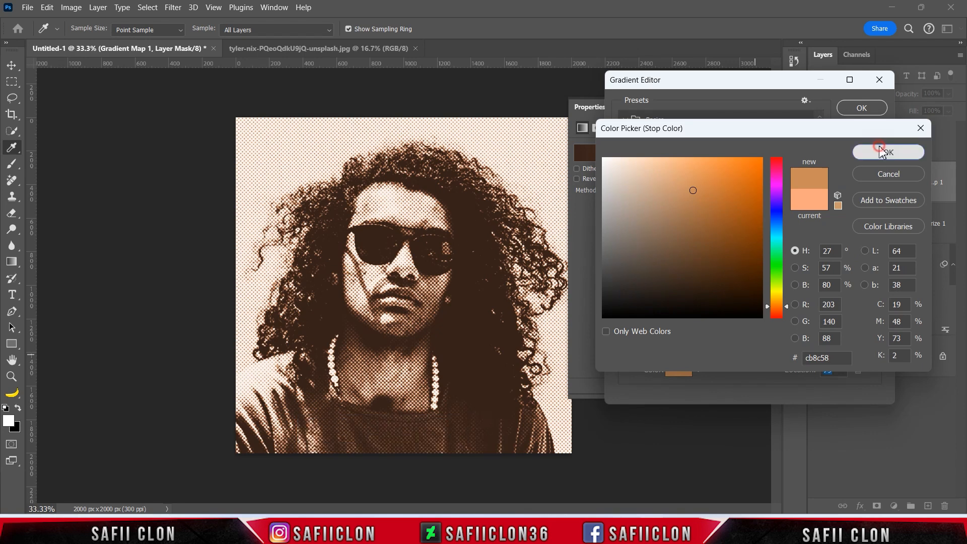
pyautogui.click(889, 152)
# Set the white end stop of the gradient at 100% to the pale cream colour fff2e7.
pyautogui.click(877, 317)
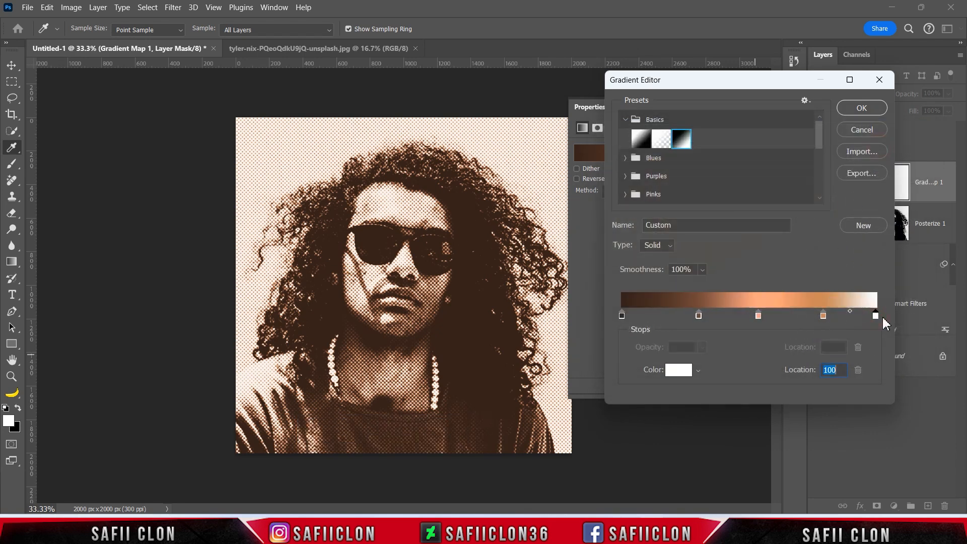
pyautogui.click(680, 370)
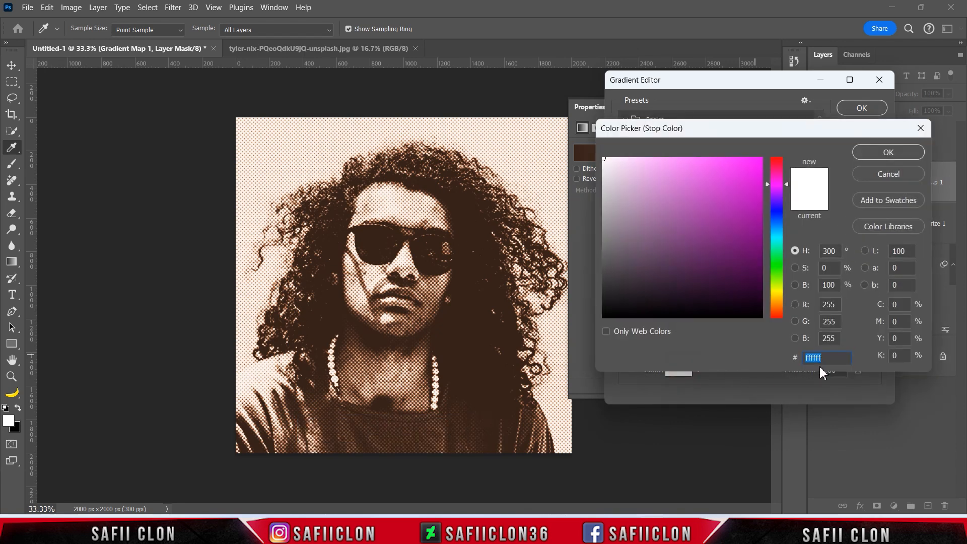
pyautogui.write('fff2')
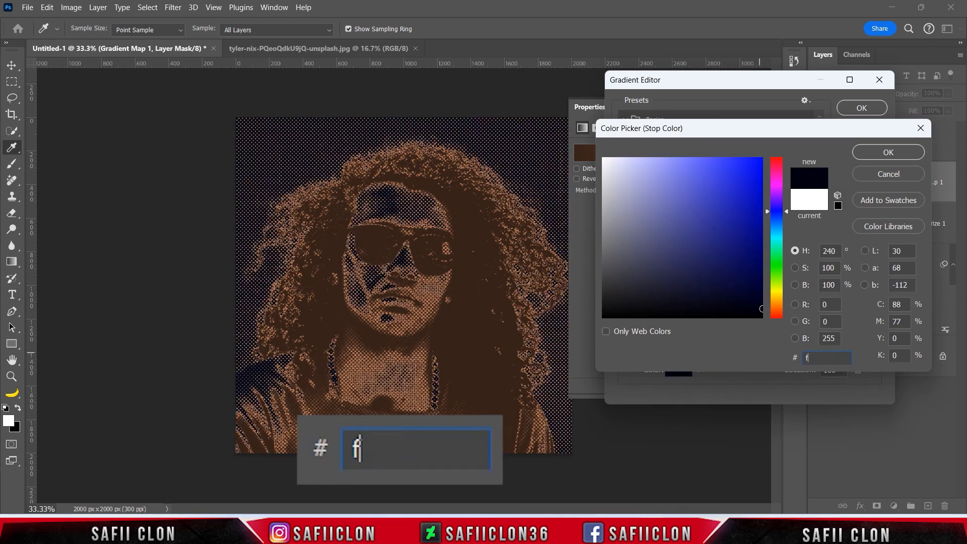
pyautogui.write('e')
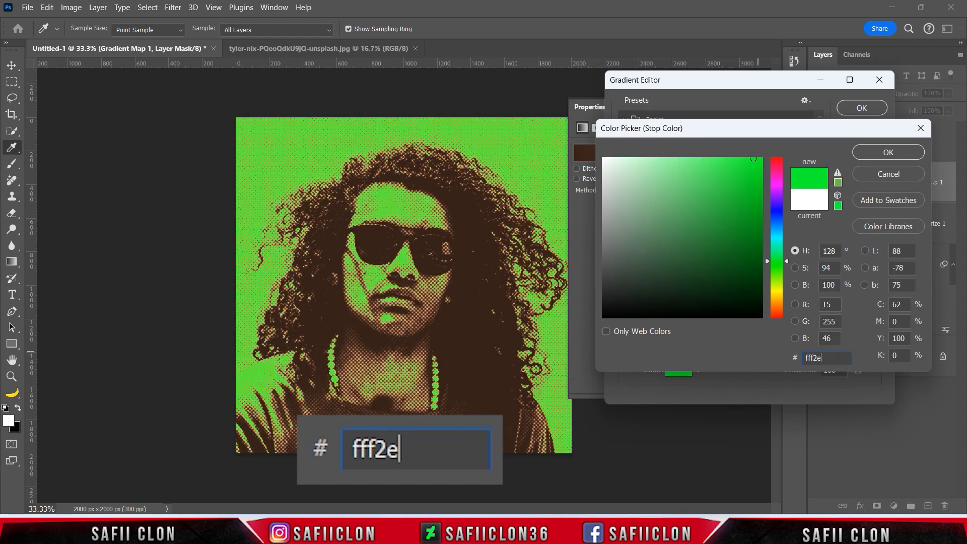
pyautogui.write('7')
pyautogui.doubleClick(840, 356)
pyautogui.click(857, 154)
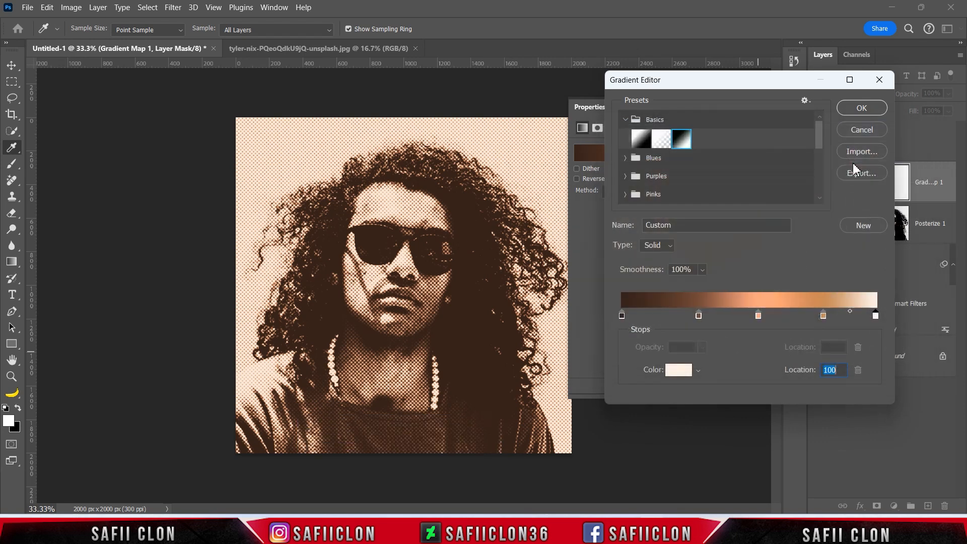
# Apply the edited gradient and compare the portrait with the Gradient Map layer hidden and shown.
pyautogui.click(863, 108)
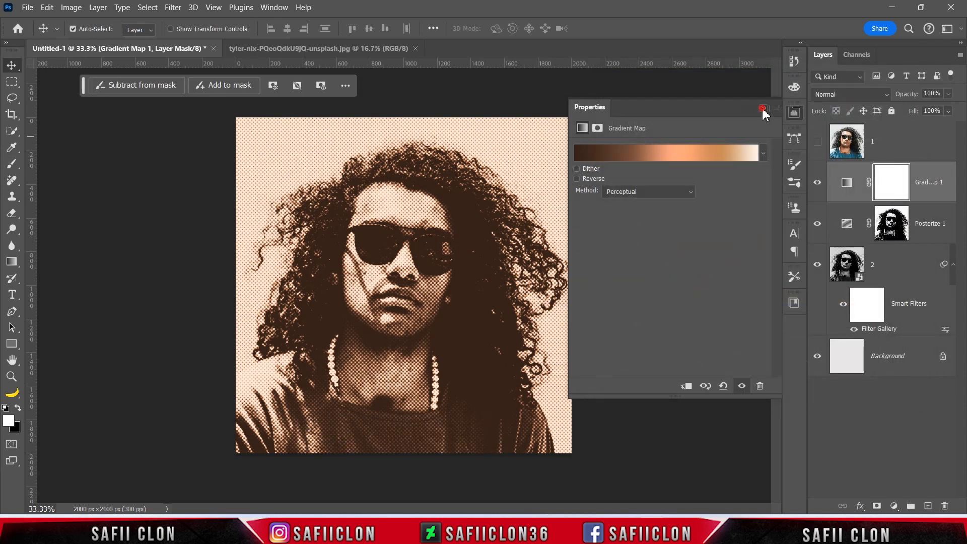
pyautogui.click(771, 106)
pyautogui.click(818, 184)
pyautogui.click(818, 184)
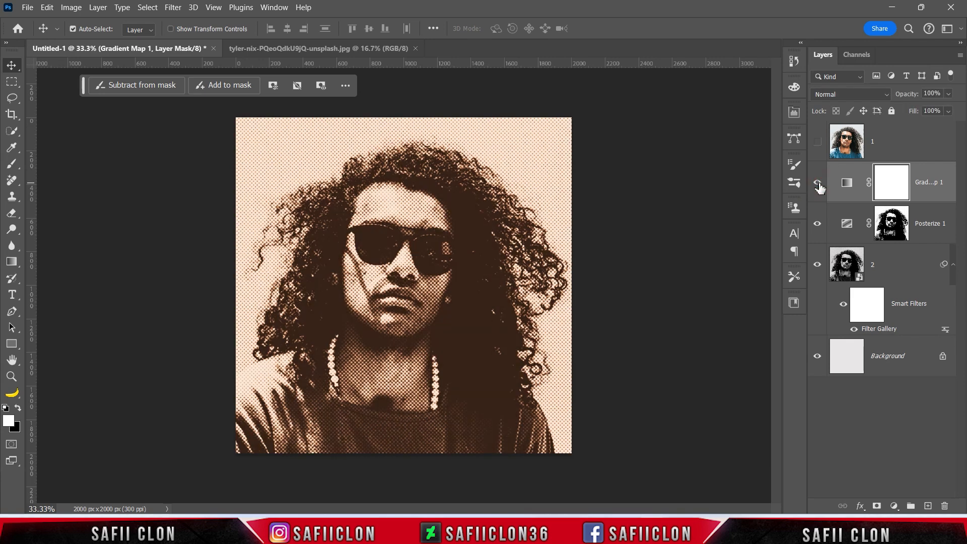
pyautogui.click(818, 184)
pyautogui.click(819, 184)
# Add an Exposure adjustment layer above the Gradient Map with exposure +0.45 and offset +0.0136.
pyautogui.click(894, 507)
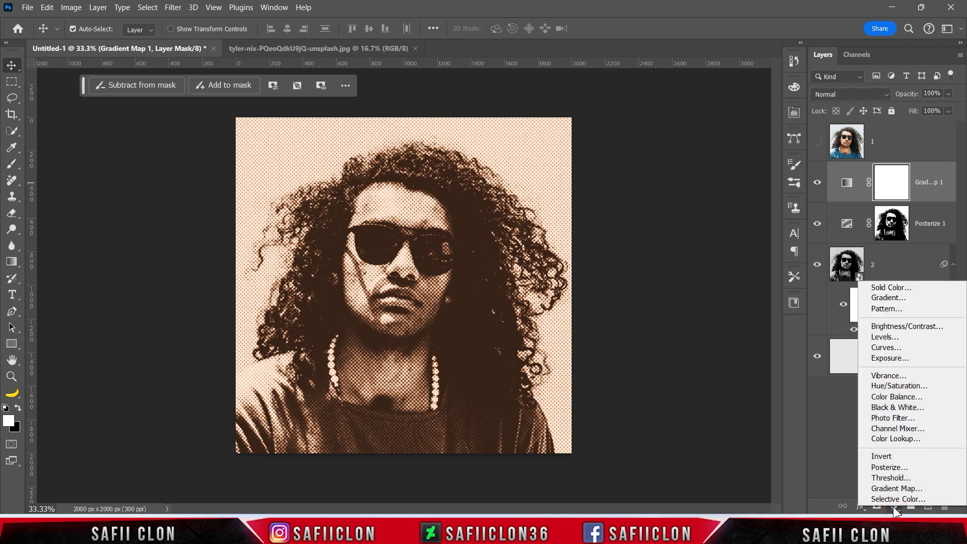
pyautogui.click(901, 362)
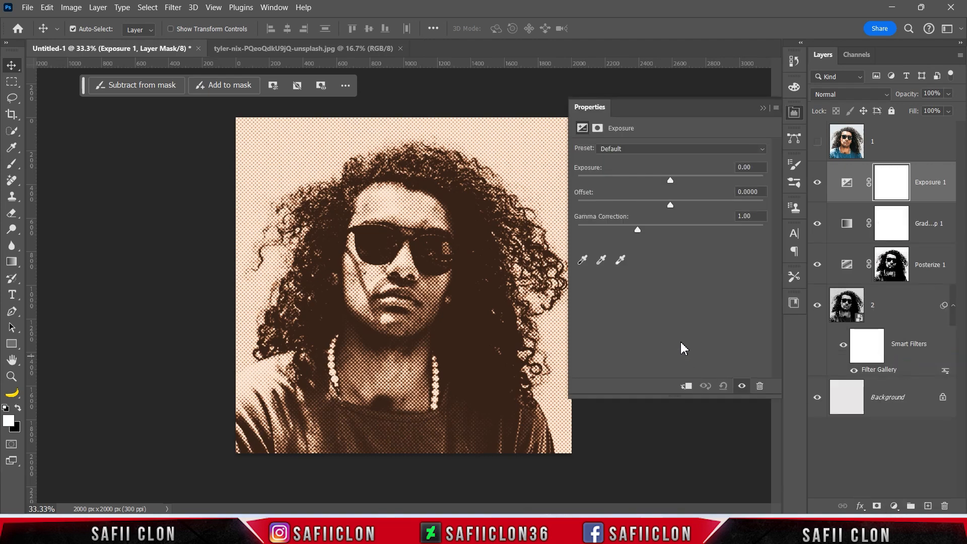
pyautogui.hotkey('ctrl', '=')
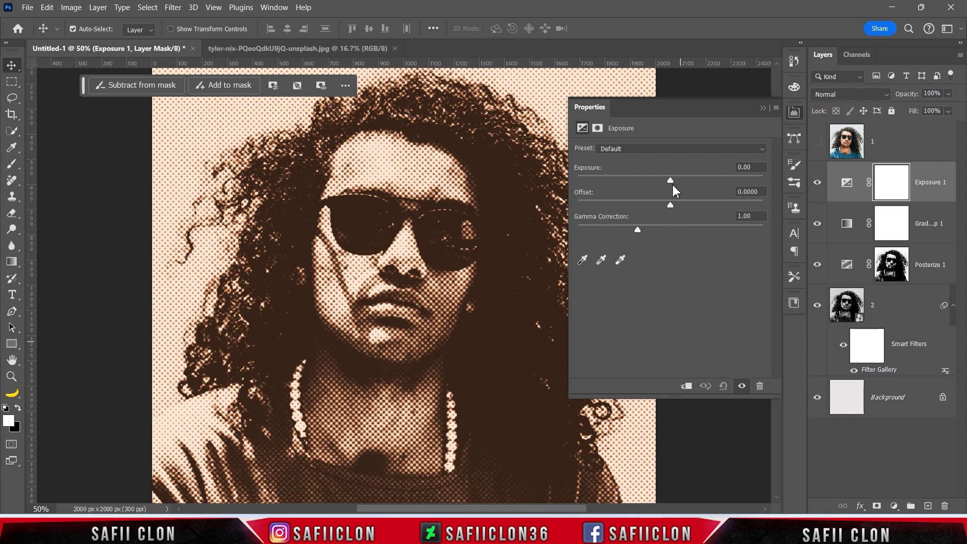
pyautogui.moveTo(673, 179); pyautogui.dragTo(676, 179)
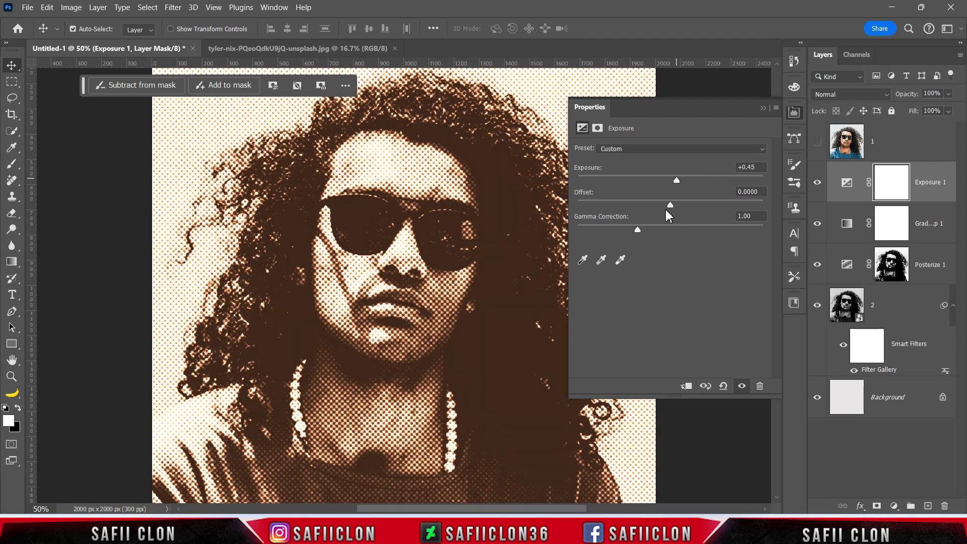
pyautogui.moveTo(670, 204); pyautogui.dragTo(673, 204)
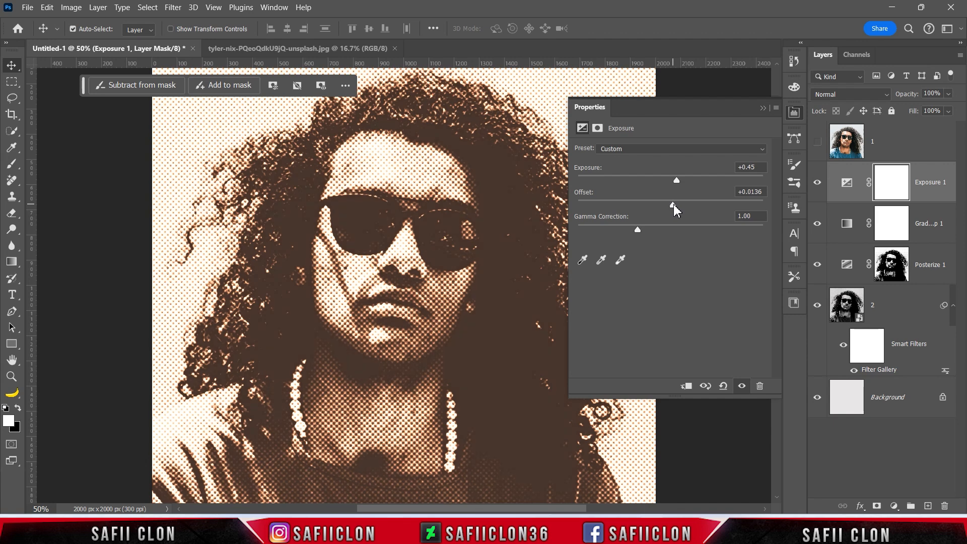
# Close the Exposure settings and compare the whole portrait with the Exposure layer hidden and shown.
pyautogui.click(763, 108)
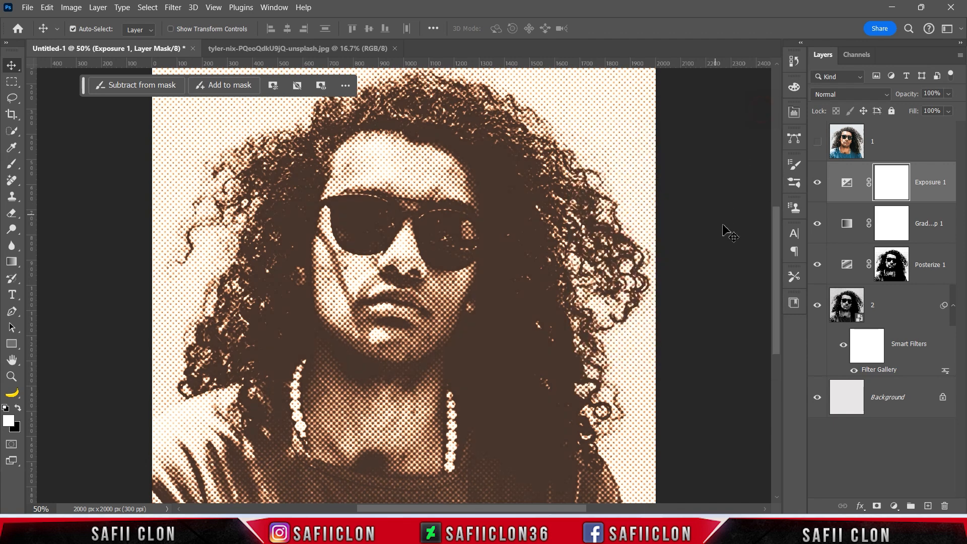
pyautogui.click(817, 183)
pyautogui.click(817, 183)
pyautogui.click(817, 182)
pyautogui.click(817, 183)
pyautogui.hotkey('ctrl', '-')
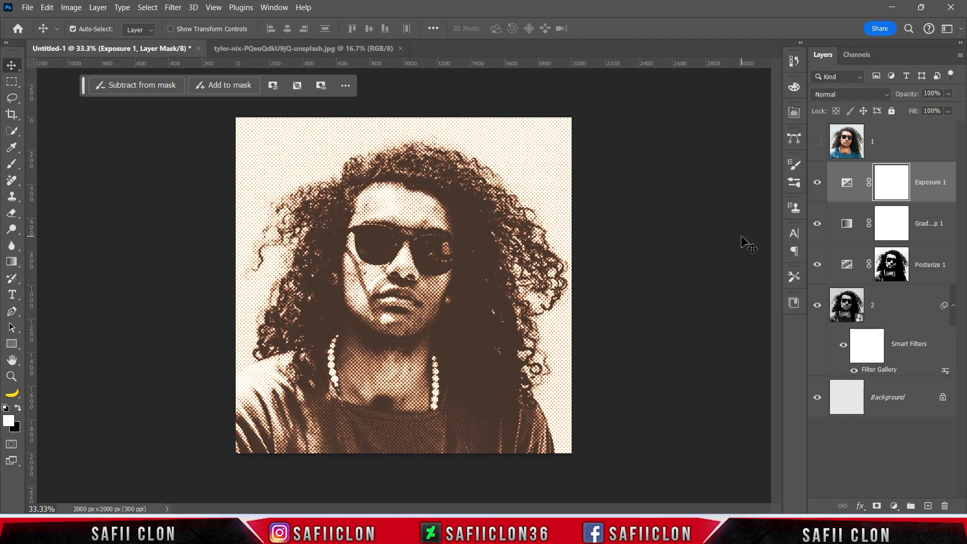
# Show the colour portrait layer 1 above the adjustments and convert it to a smart object.
pyautogui.click(890, 145)
pyautogui.click(818, 142)
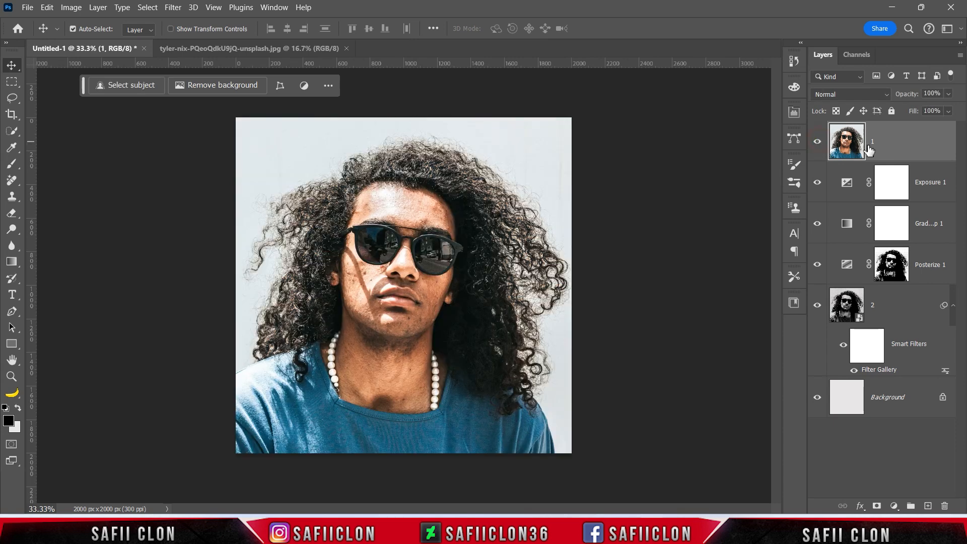
pyautogui.rightClick(909, 143)
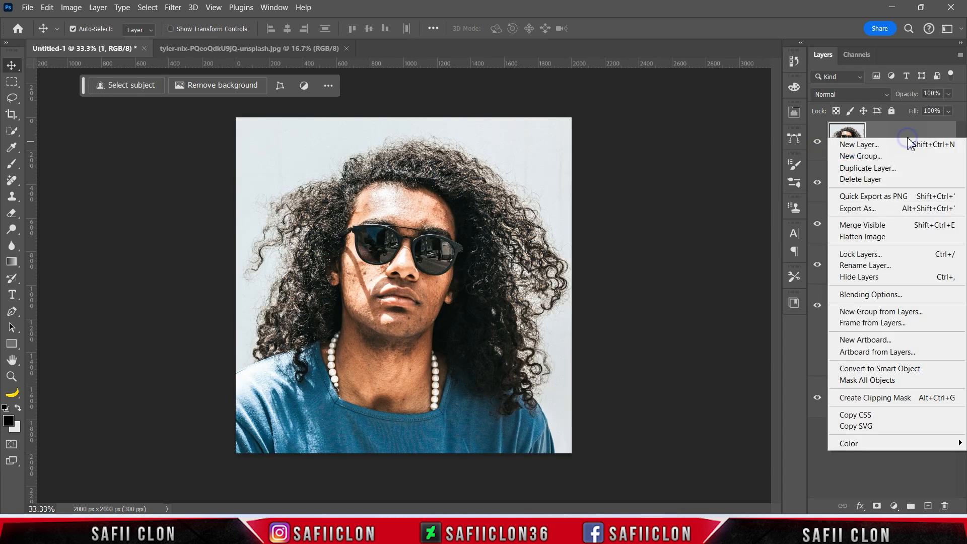
pyautogui.click(882, 370)
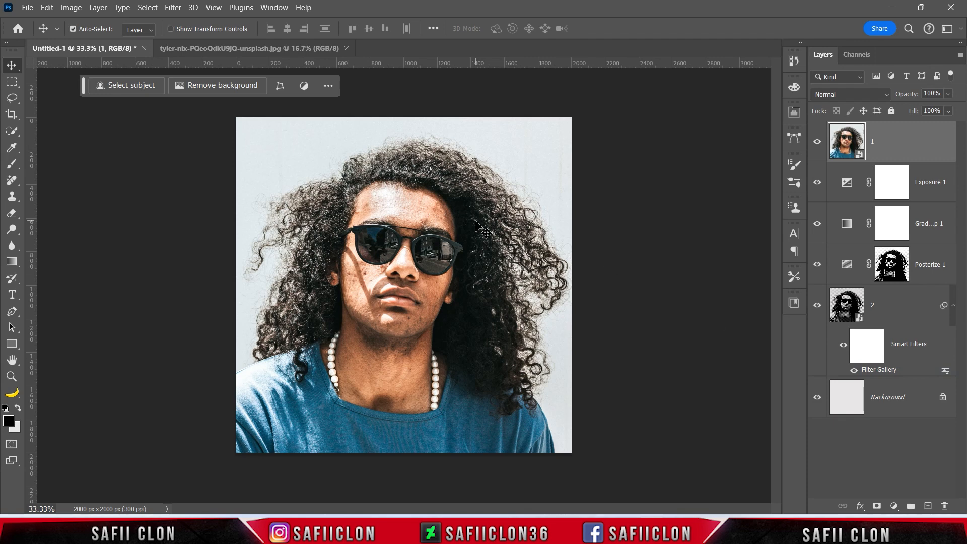
# Apply the Filter Gallery's Stamp sketch filter to layer 1 with Light/Dark Balance 7 and Smoothness 4.
pyautogui.click(173, 7)
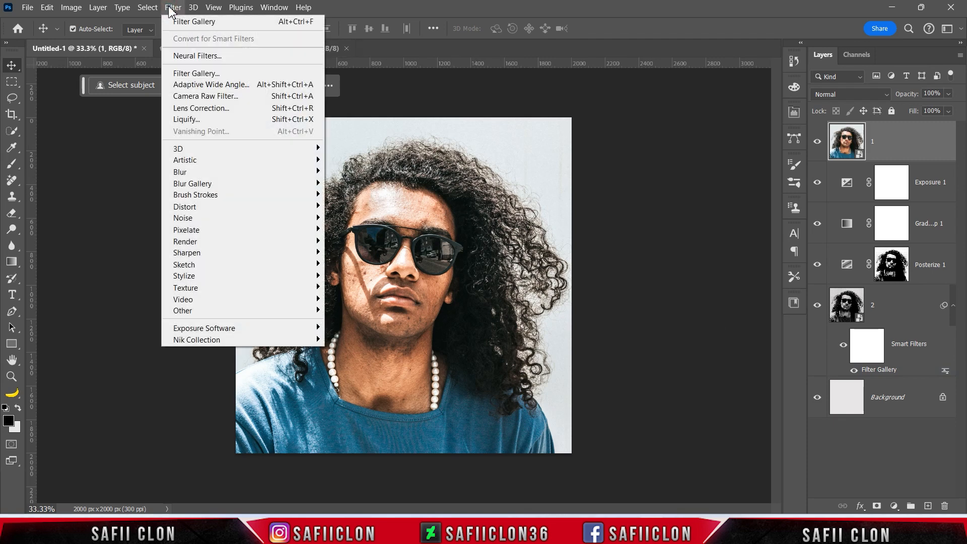
pyautogui.click(195, 74)
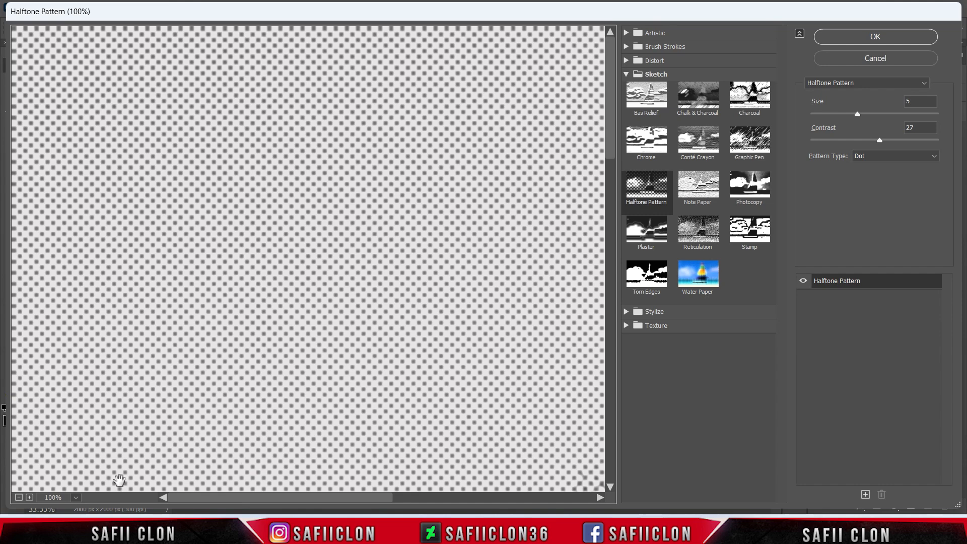
pyautogui.click(19, 497)
pyautogui.click(18, 498)
pyautogui.click(19, 498)
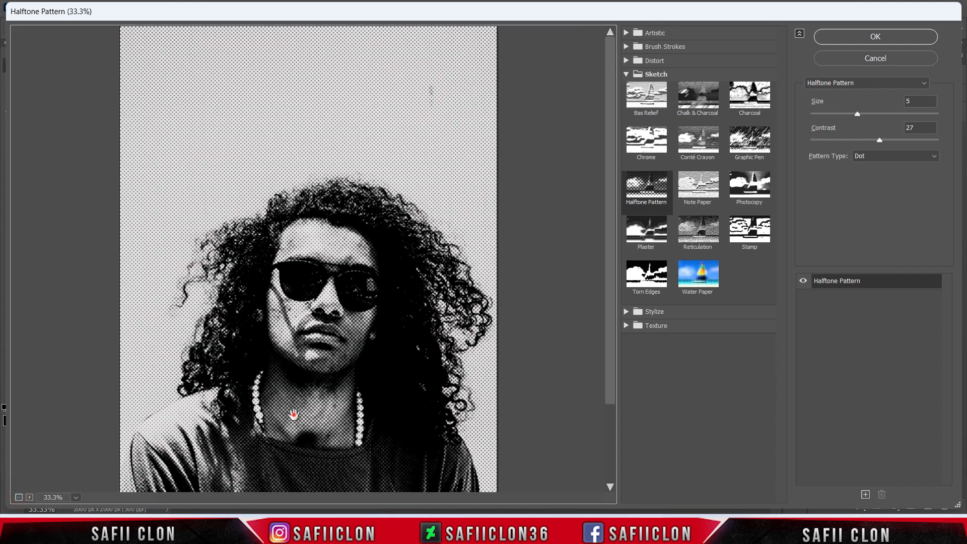
pyautogui.moveTo(294, 415); pyautogui.dragTo(292, 307)
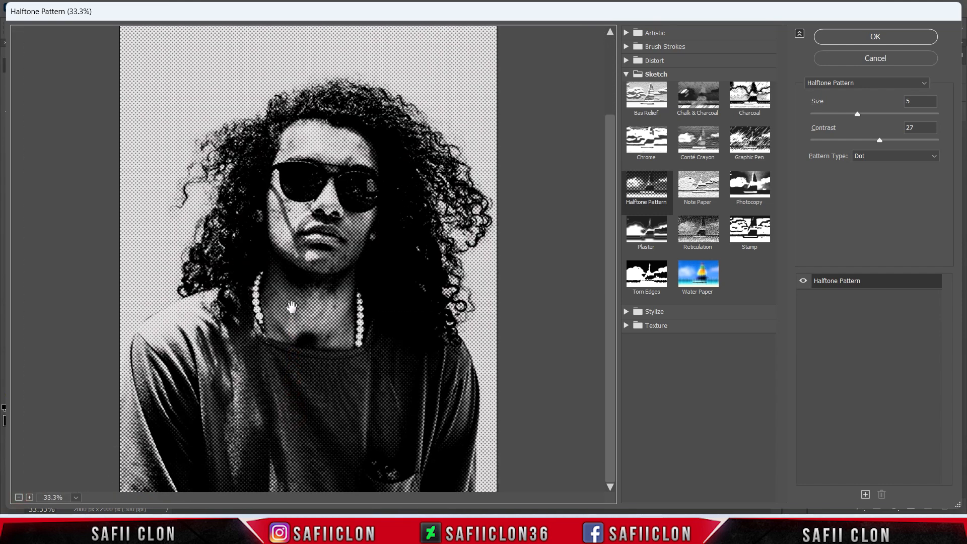
pyautogui.click(755, 245)
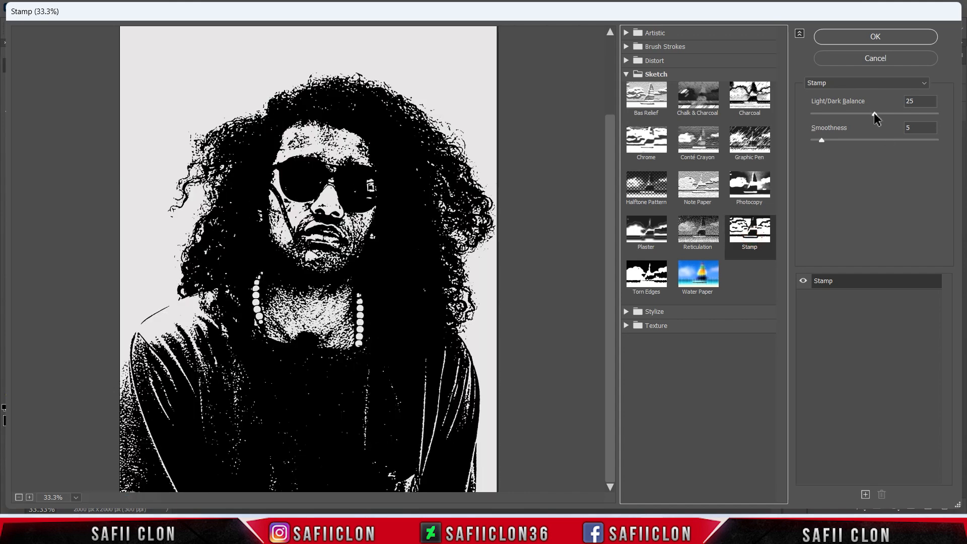
pyautogui.moveTo(875, 113); pyautogui.dragTo(831, 116)
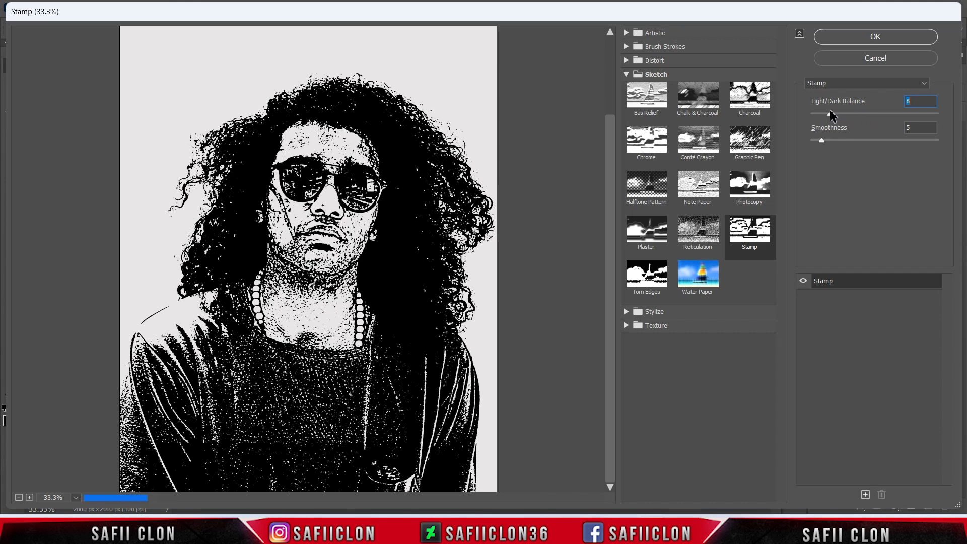
pyautogui.moveTo(822, 140); pyautogui.dragTo(820, 139)
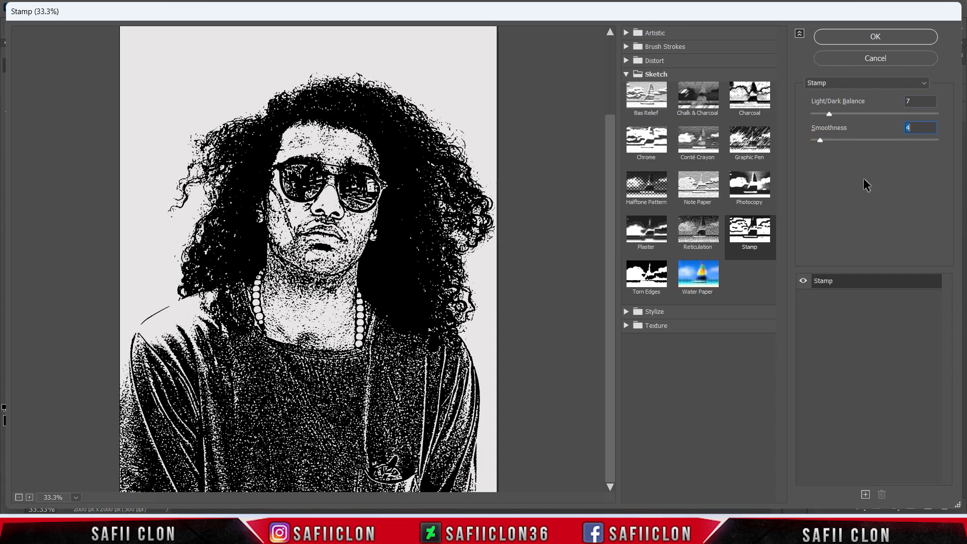
pyautogui.click(876, 38)
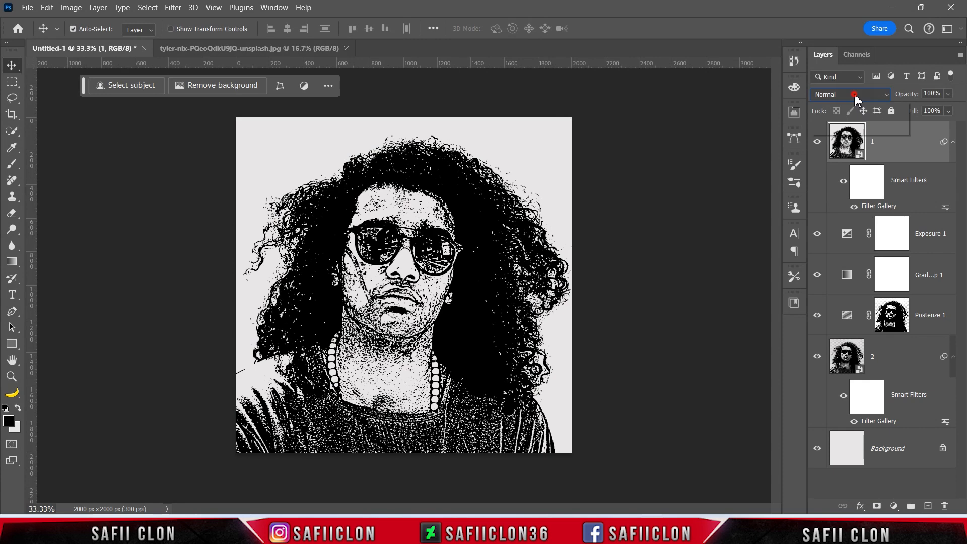
# Set layer 1's blend mode to Color Dodge and lower its fill to 64%.
pyautogui.click(856, 96)
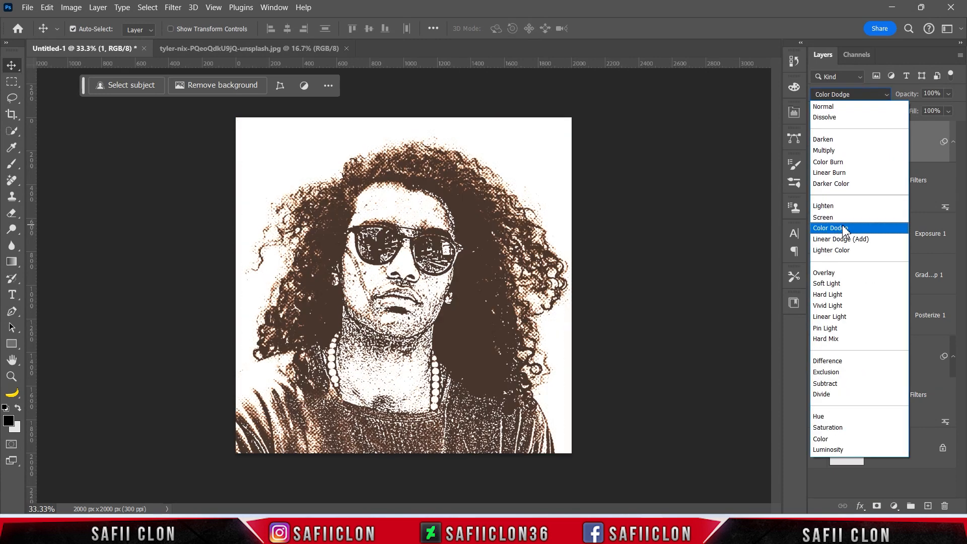
pyautogui.click(845, 229)
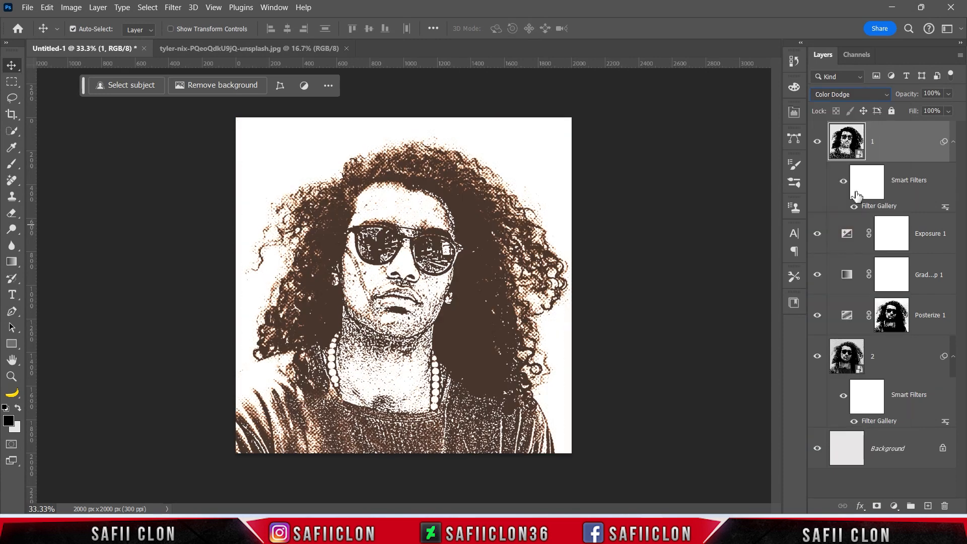
pyautogui.click(949, 111)
pyautogui.moveTo(943, 125); pyautogui.dragTo(935, 123)
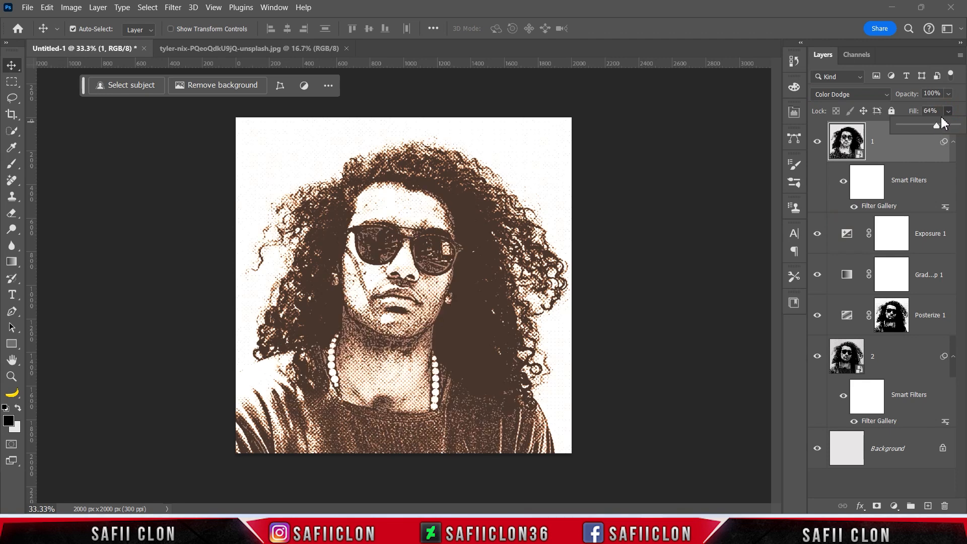
pyautogui.click(949, 111)
# Compare the artwork with layer 1 hidden and shown, and inspect the stamped detail on the face up close.
pyautogui.click(818, 145)
pyautogui.click(818, 145)
pyautogui.click(819, 145)
pyautogui.click(818, 144)
pyautogui.hotkey('ctrl', '+')
pyautogui.hotkey('ctrl', '+')
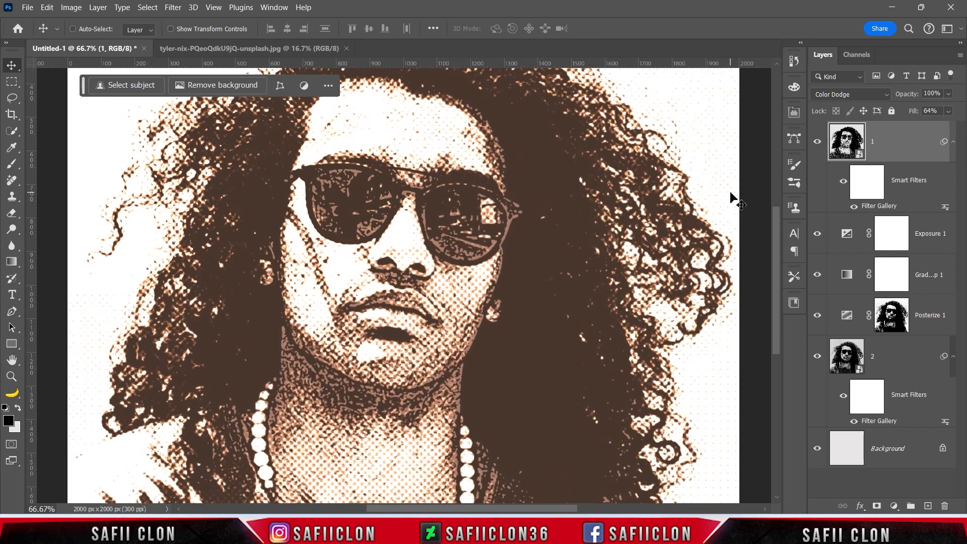
pyautogui.hotkey('ctrl', '-')
pyautogui.hotkey('ctrl', '-')
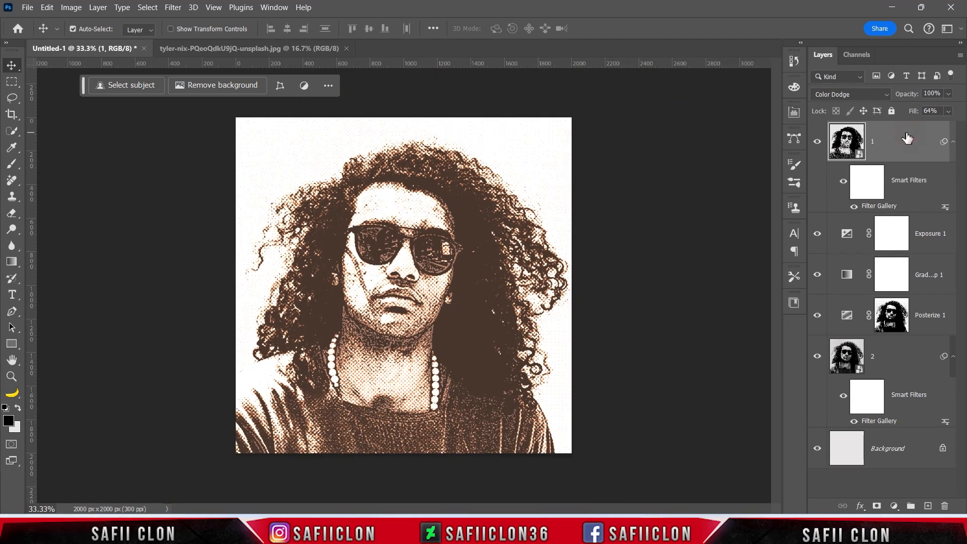
# Stamp all visible layers into a new top layer and apply Motion Blur to it at a 38° angle and 246 pixels distance.
pyautogui.hotkey('ctrl', 'shift', 'alt', 'e')
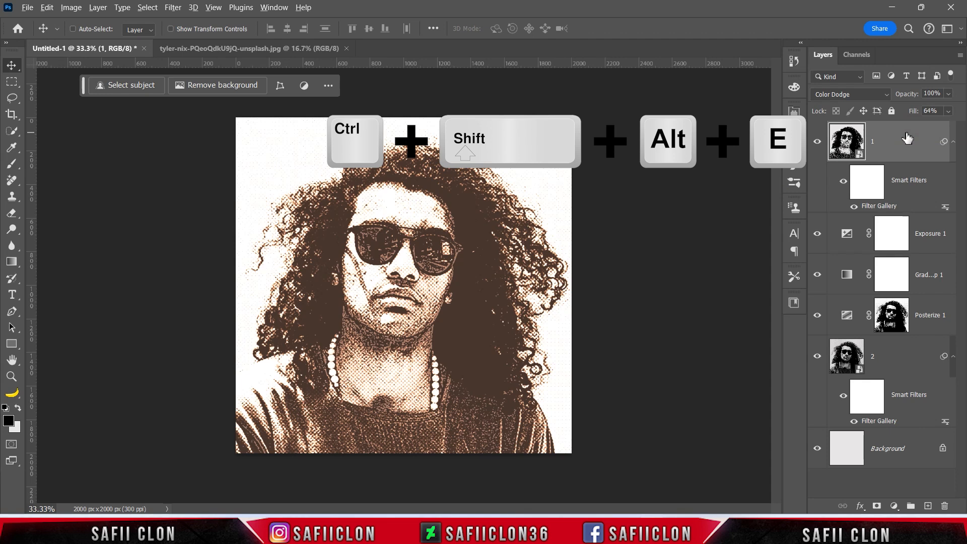
pyautogui.click(904, 137)
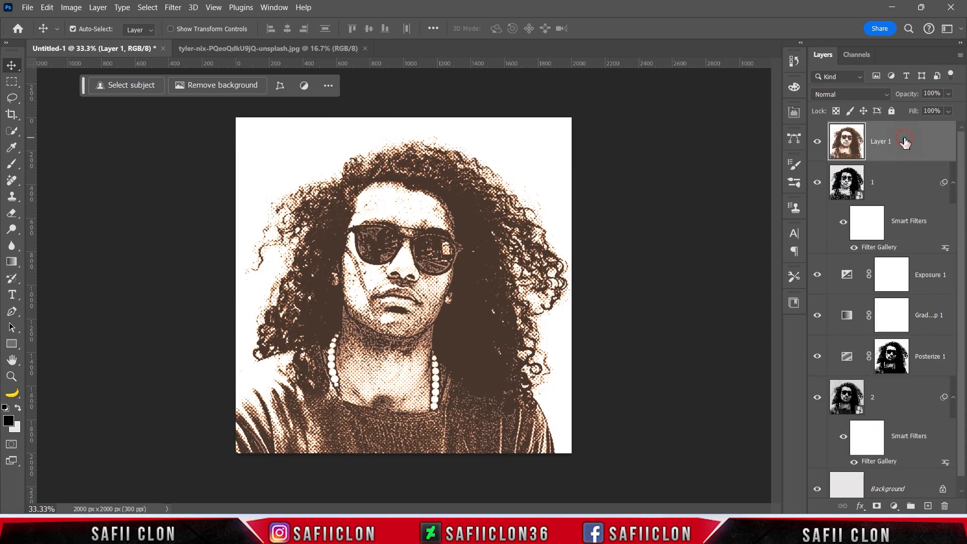
pyautogui.click(173, 7)
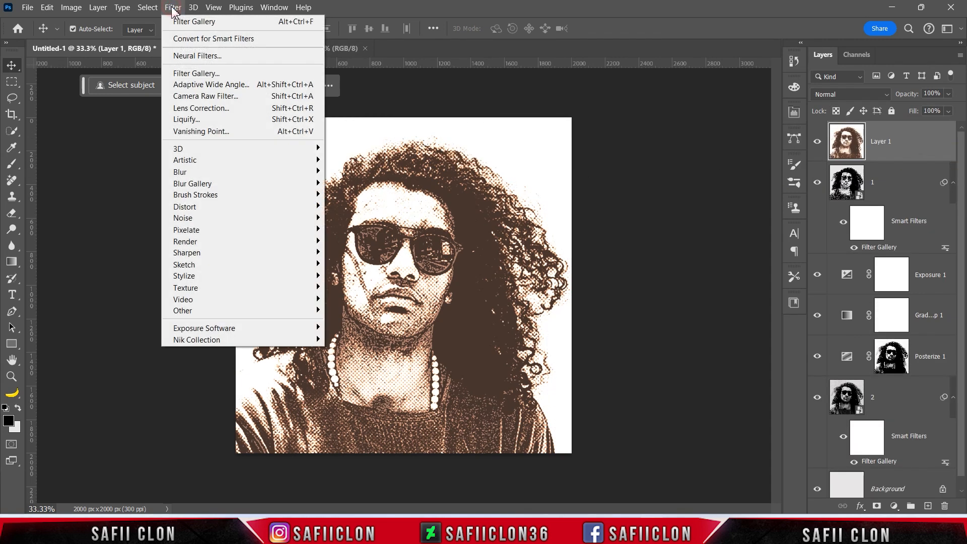
pyautogui.moveTo(310, 173)
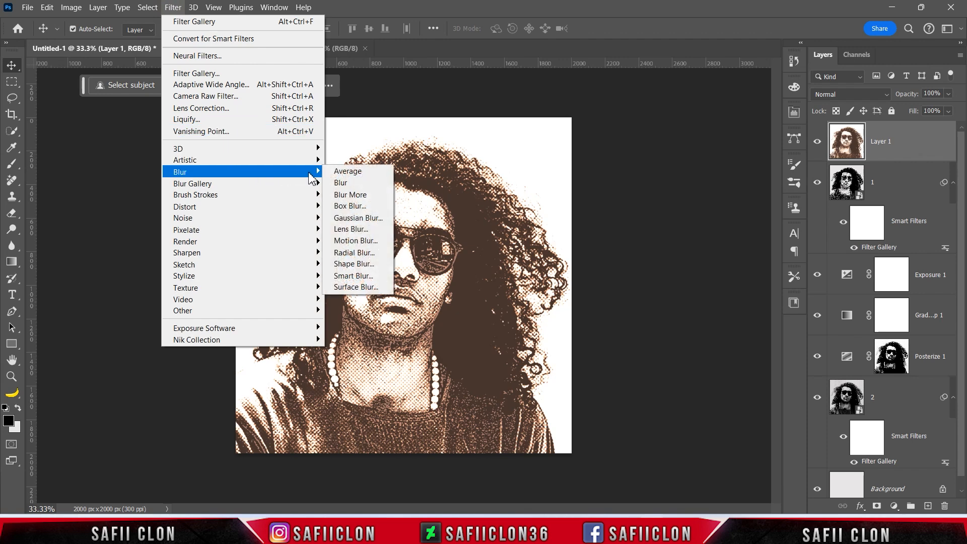
pyautogui.click(362, 243)
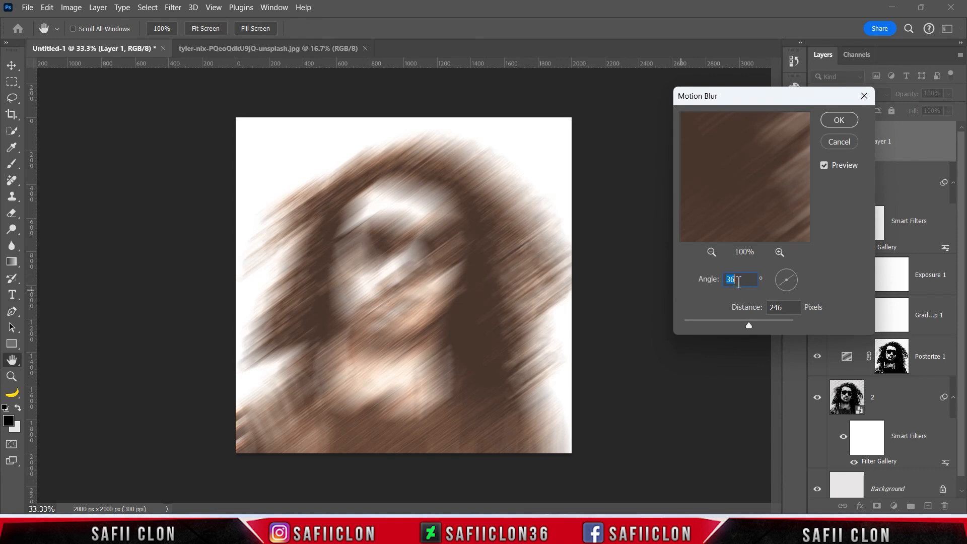
pyautogui.click(798, 280)
pyautogui.moveTo(750, 323)
pyautogui.mouseDown()
pyautogui.moveTo(720, 322)
pyautogui.moveTo(750, 327)
pyautogui.mouseUp()
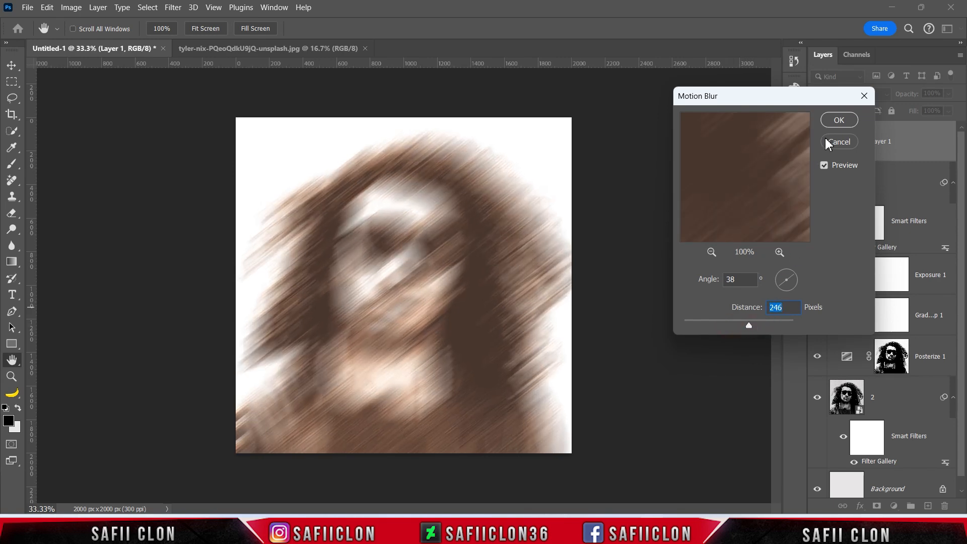
pyautogui.click(840, 121)
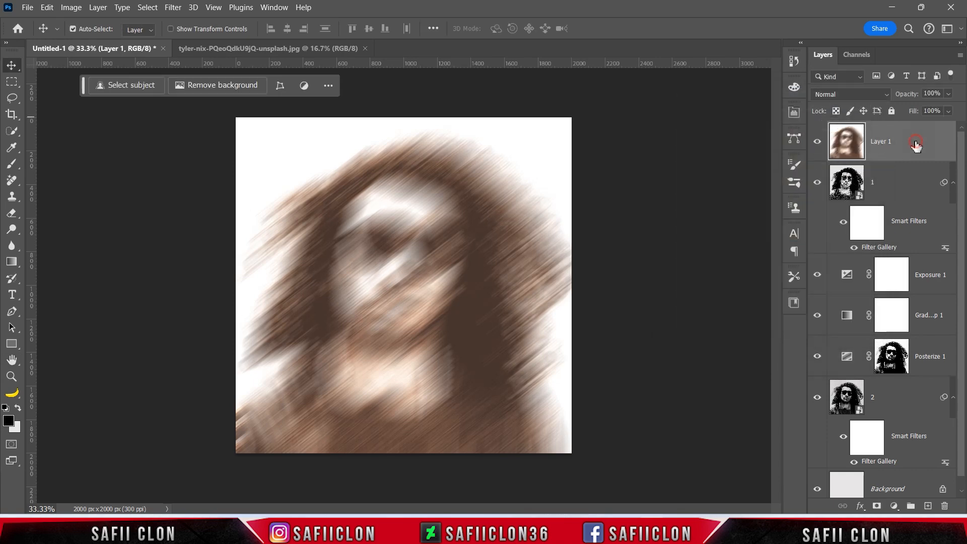
# Add a layer mask to the blurred layer and set up a Soft Round brush at 417 px with 16% opacity.
pyautogui.click(877, 506)
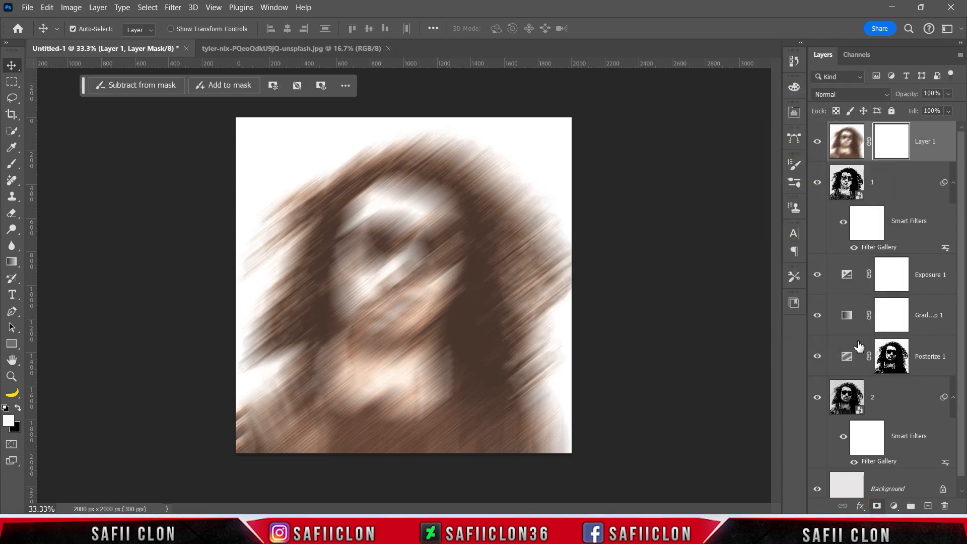
pyautogui.rightClick(12, 164)
pyautogui.click(50, 167)
pyautogui.click(91, 29)
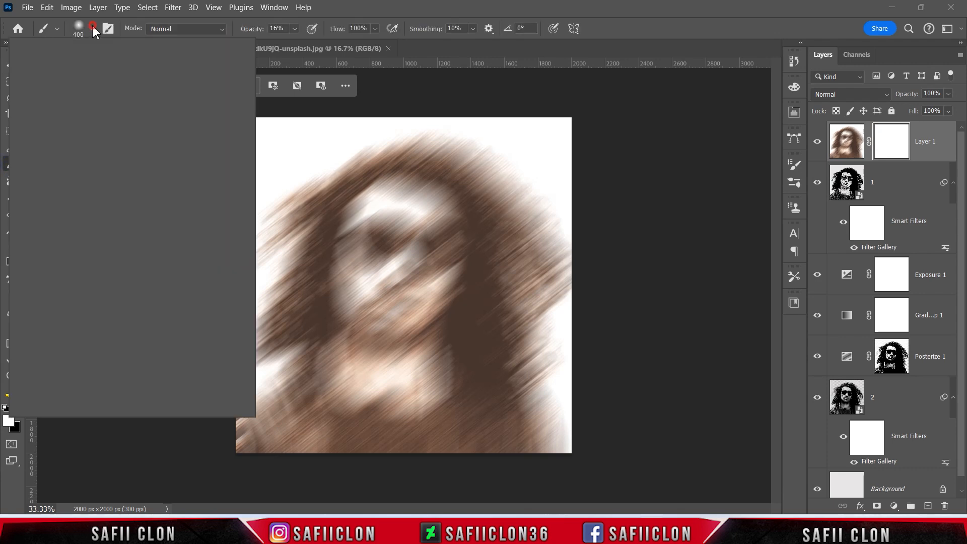
pyautogui.click(95, 201)
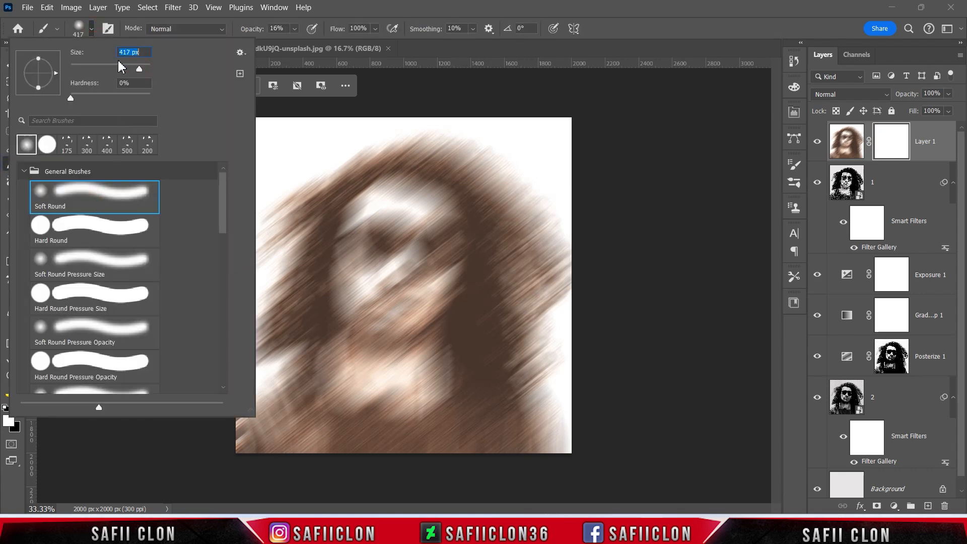
pyautogui.click(91, 30)
pyautogui.click(295, 29)
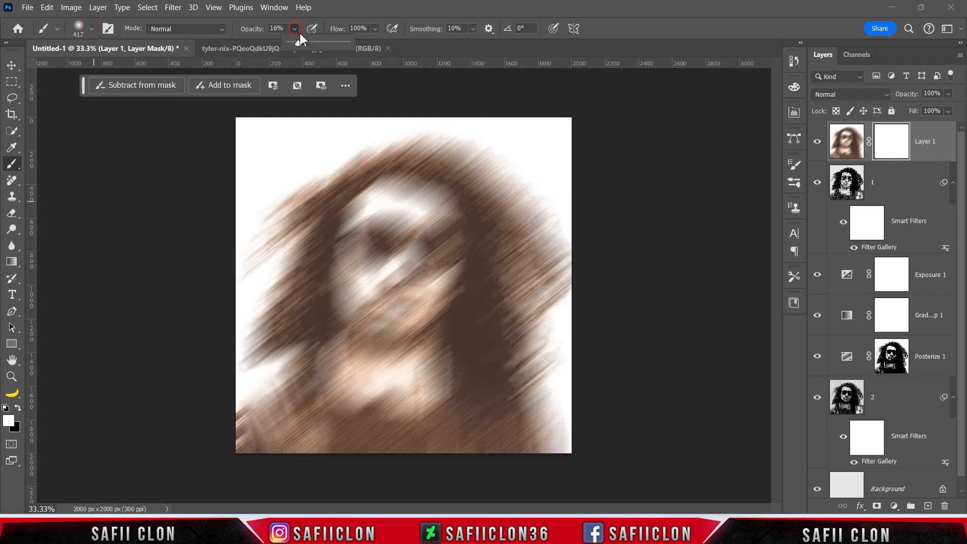
pyautogui.click(298, 44)
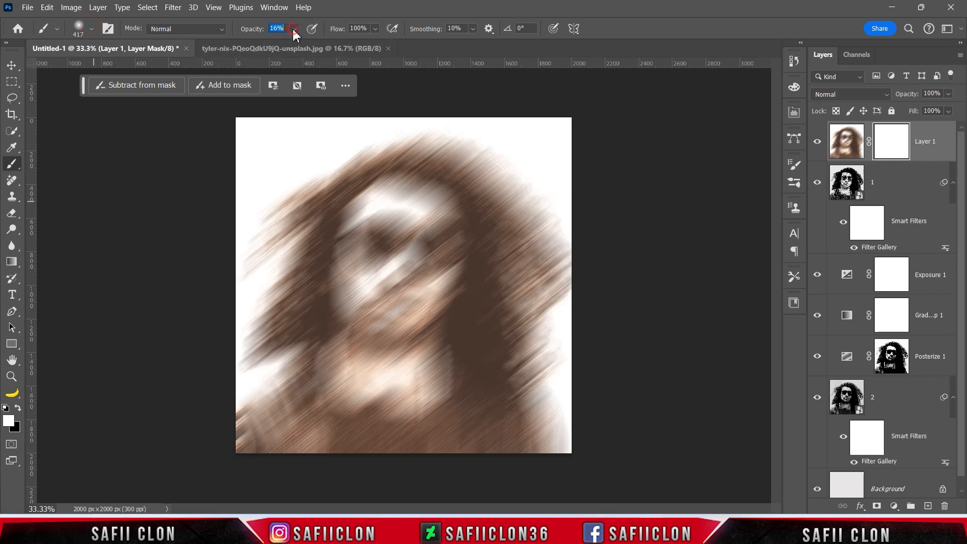
# Paint black on the blurred layer's mask over the face, neck and upper chest to reveal the sharp halftone portrait, varying the brush size as needed.
pyautogui.click(18, 408)
pyautogui.click(413, 213)
pyautogui.click(400, 241)
pyautogui.moveTo(384, 257); pyautogui.dragTo(371, 331)
pyautogui.moveTo(355, 264)
pyautogui.mouseDown()
pyautogui.moveTo(386, 236)
pyautogui.moveTo(428, 276)
pyautogui.moveTo(406, 329)
pyautogui.mouseUp()
pyautogui.moveTo(424, 231); pyautogui.dragTo(425, 317)
pyautogui.moveTo(401, 259)
pyautogui.mouseDown()
pyautogui.moveTo(370, 304)
pyautogui.moveTo(364, 336)
pyautogui.mouseUp()
pyautogui.moveTo(389, 308)
pyautogui.mouseDown()
pyautogui.moveTo(389, 329)
pyautogui.moveTo(425, 316)
pyautogui.moveTo(411, 339)
pyautogui.moveTo(364, 365)
pyautogui.moveTo(350, 398)
pyautogui.moveTo(422, 407)
pyautogui.moveTo(365, 400)
pyautogui.moveTo(365, 410)
pyautogui.moveTo(328, 425)
pyautogui.moveTo(253, 437)
pyautogui.moveTo(527, 421)
pyautogui.moveTo(456, 407)
pyautogui.moveTo(478, 447)
pyautogui.moveTo(447, 438)
pyautogui.moveTo(511, 440)
pyautogui.moveTo(446, 371)
pyautogui.moveTo(452, 302)
pyautogui.moveTo(431, 258)
pyautogui.moveTo(378, 204)
pyautogui.moveTo(355, 249)
pyautogui.moveTo(418, 223)
pyautogui.moveTo(447, 244)
pyautogui.moveTo(427, 275)
pyautogui.moveTo(414, 247)
pyautogui.moveTo(420, 212)
pyautogui.moveTo(453, 227)
pyautogui.moveTo(457, 280)
pyautogui.moveTo(449, 233)
pyautogui.moveTo(440, 334)
pyautogui.moveTo(393, 306)
pyautogui.moveTo(371, 262)
pyautogui.moveTo(370, 228)
pyautogui.moveTo(345, 320)
pyautogui.moveTo(397, 246)
pyautogui.moveTo(349, 301)
pyautogui.moveTo(345, 255)
pyautogui.moveTo(347, 328)
pyautogui.moveTo(349, 316)
pyautogui.moveTo(425, 370)
pyautogui.moveTo(422, 360)
pyautogui.moveTo(422, 417)
pyautogui.moveTo(440, 421)
pyautogui.moveTo(317, 411)
pyautogui.moveTo(304, 386)
pyautogui.moveTo(318, 415)
pyautogui.mouseUp()
pyautogui.press('[')
pyautogui.press(']')
pyautogui.press(']')
pyautogui.press('[')
pyautogui.press('[')
pyautogui.press('[')
pyautogui.moveTo(420, 194)
pyautogui.mouseDown()
pyautogui.moveTo(387, 186)
pyautogui.moveTo(453, 209)
pyautogui.moveTo(388, 187)
pyautogui.moveTo(424, 195)
pyautogui.moveTo(383, 196)
pyautogui.moveTo(472, 229)
pyautogui.moveTo(455, 225)
pyautogui.moveTo(449, 251)
pyautogui.moveTo(397, 196)
pyautogui.moveTo(325, 228)
pyautogui.moveTo(353, 268)
pyautogui.mouseUp()
pyautogui.press(']')
pyautogui.press(']')
pyautogui.press(']')
pyautogui.press(']')
pyautogui.press(']')
pyautogui.press(']')
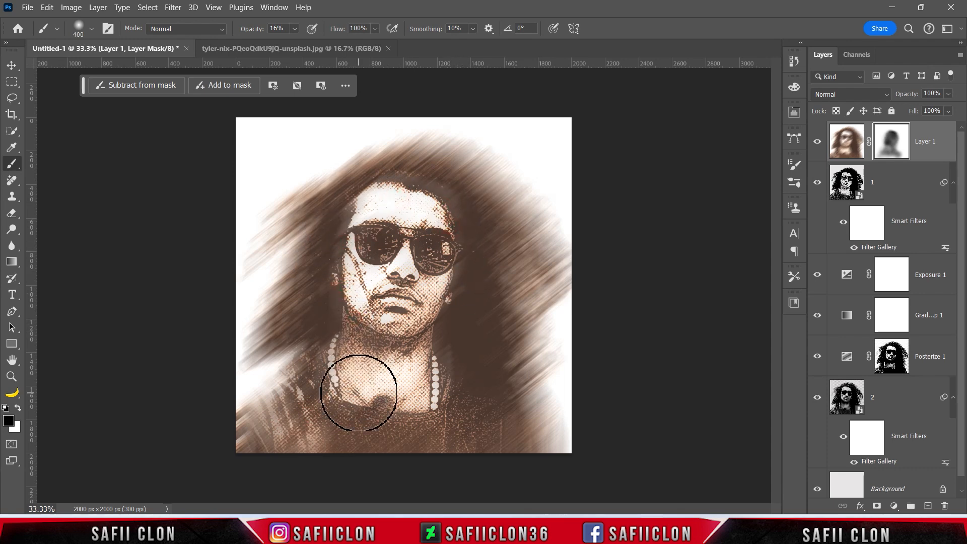
pyautogui.press('[')
pyautogui.press('[')
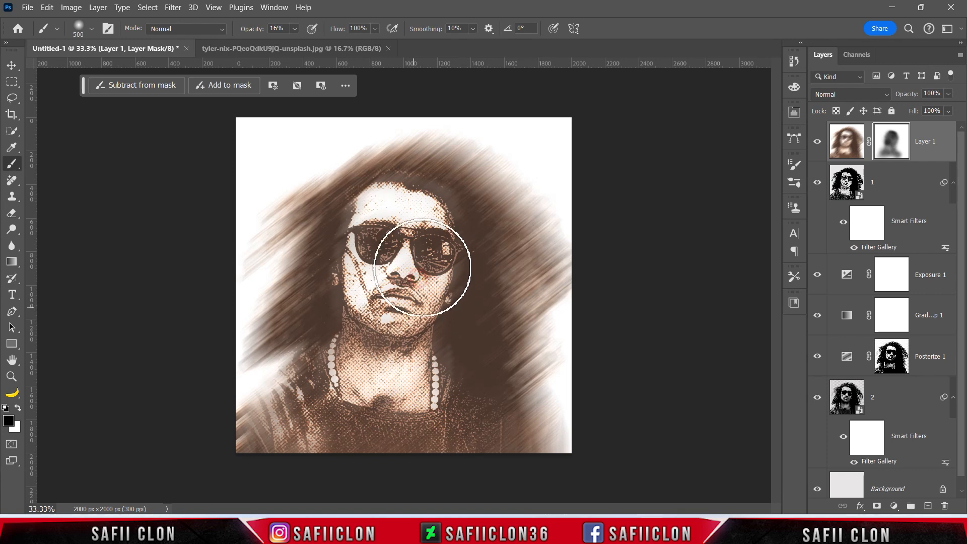
pyautogui.moveTo(399, 337)
pyautogui.mouseDown()
pyautogui.moveTo(383, 371)
pyautogui.moveTo(408, 422)
pyautogui.moveTo(408, 260)
pyautogui.mouseUp()
pyautogui.moveTo(421, 221)
pyautogui.mouseDown()
pyautogui.moveTo(399, 229)
pyautogui.moveTo(391, 257)
pyautogui.moveTo(401, 371)
pyautogui.moveTo(467, 464)
pyautogui.moveTo(399, 425)
pyautogui.moveTo(307, 436)
pyautogui.moveTo(366, 346)
pyautogui.mouseUp()
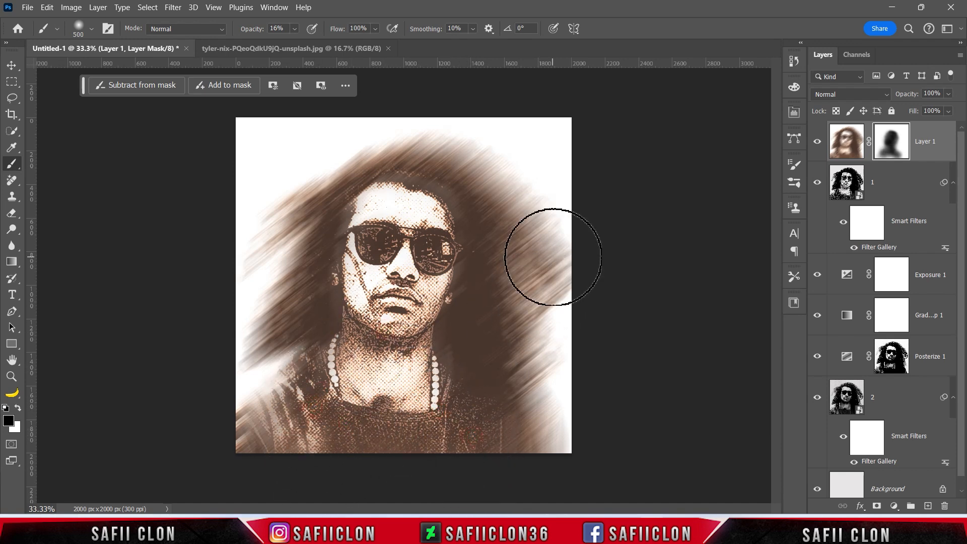
# Compare the artwork with the masked motion-blur layer hidden and shown, leaving the layer visible.
pyautogui.click(817, 145)
pyautogui.click(817, 145)
pyautogui.click(817, 145)
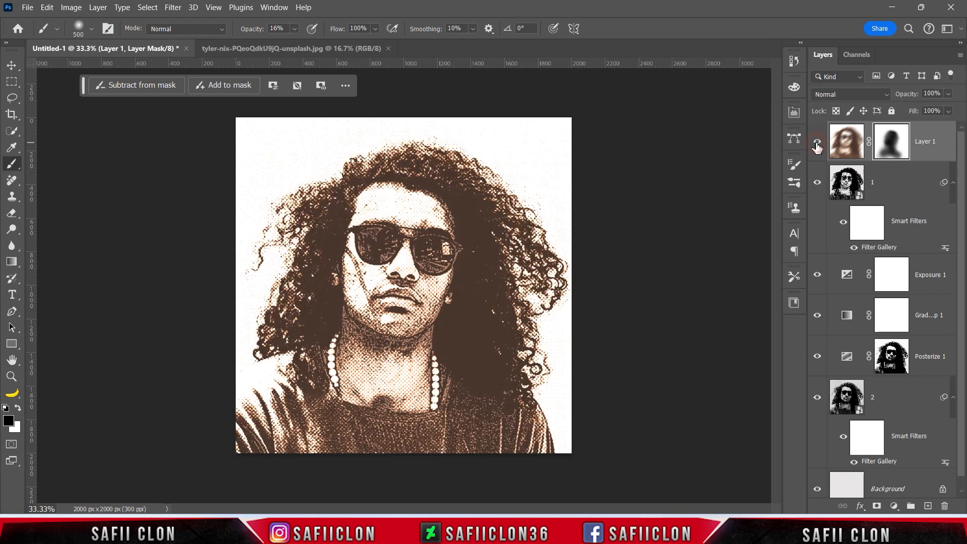
pyautogui.click(817, 145)
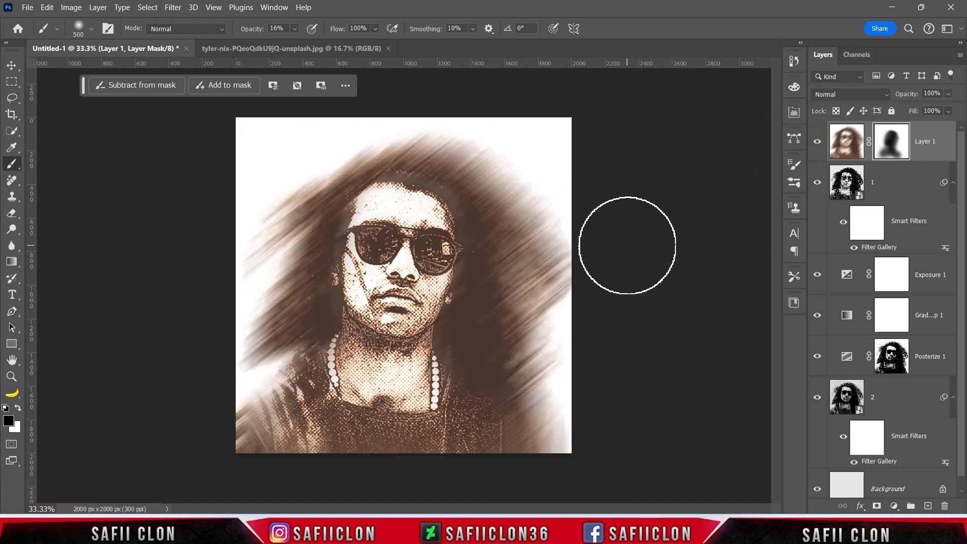
# Open the black texture image from the Half Cover art folder and bring it into the portrait artwork as the top layer.
pyautogui.click(27, 7)
pyautogui.click(51, 35)
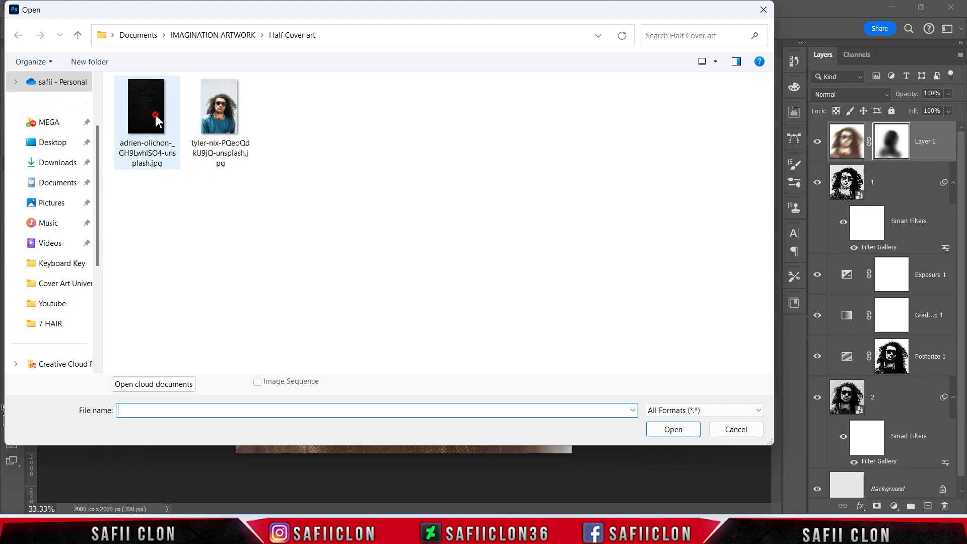
pyautogui.click(156, 119)
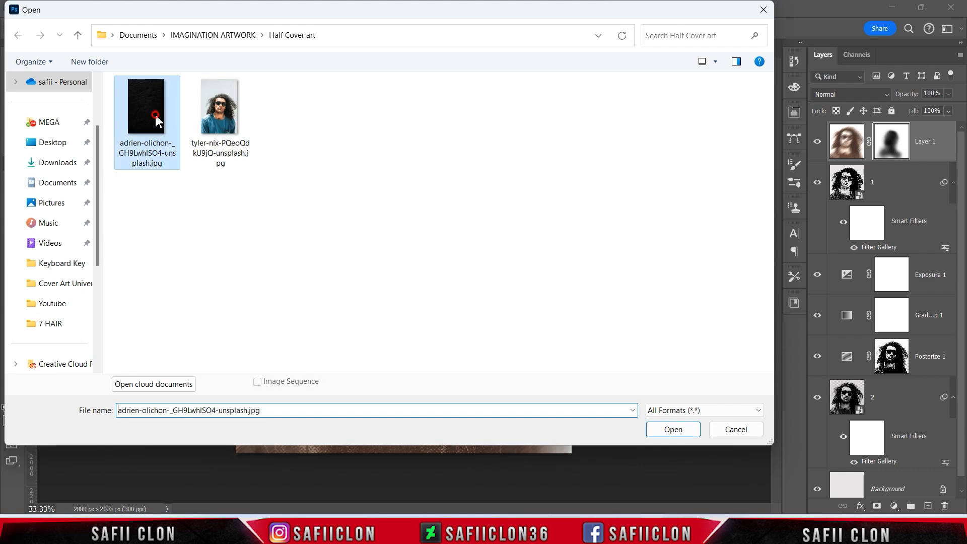
pyautogui.click(662, 426)
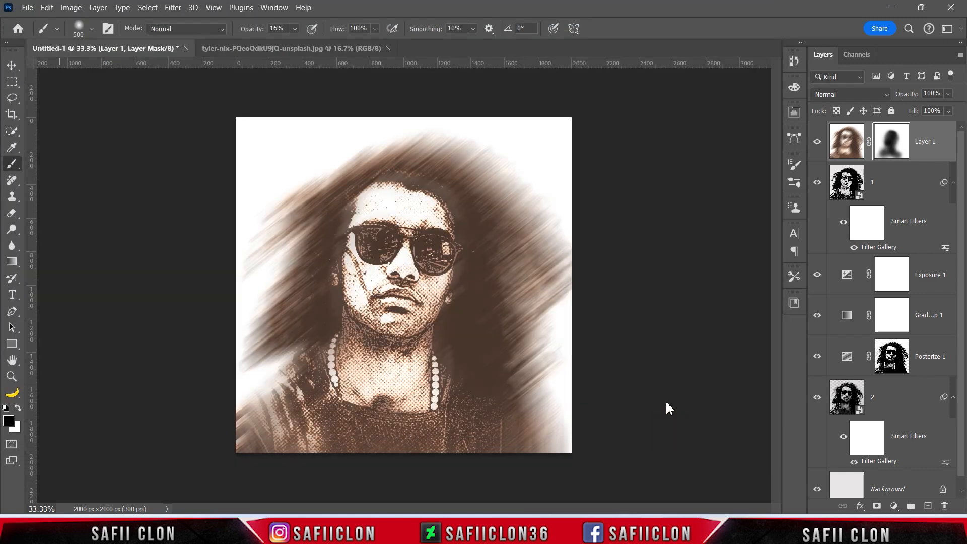
pyautogui.moveTo(911, 149); pyautogui.dragTo(413, 255)
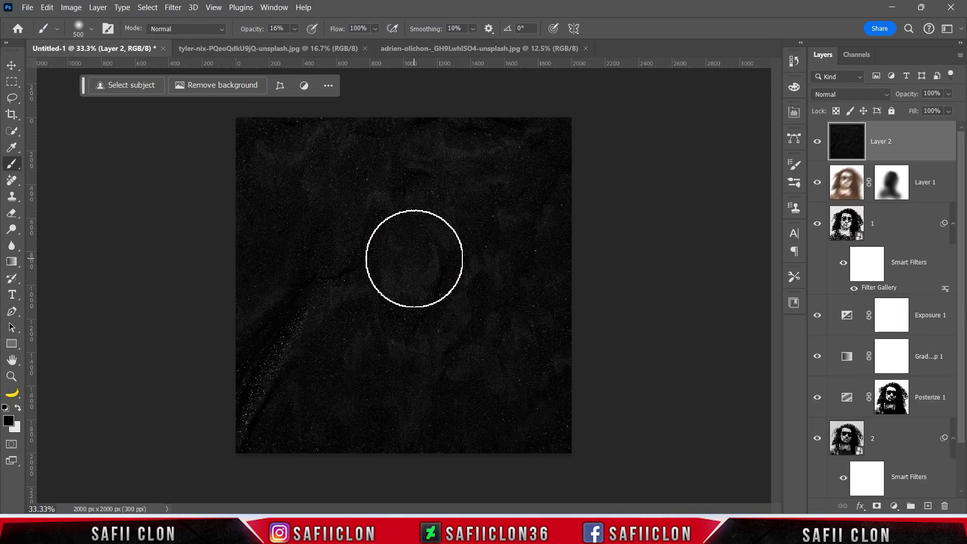
# Set the texture layer's blend mode to Linear Dodge (Add), then scale it down and reposition it over the canvas.
pyautogui.click(846, 96)
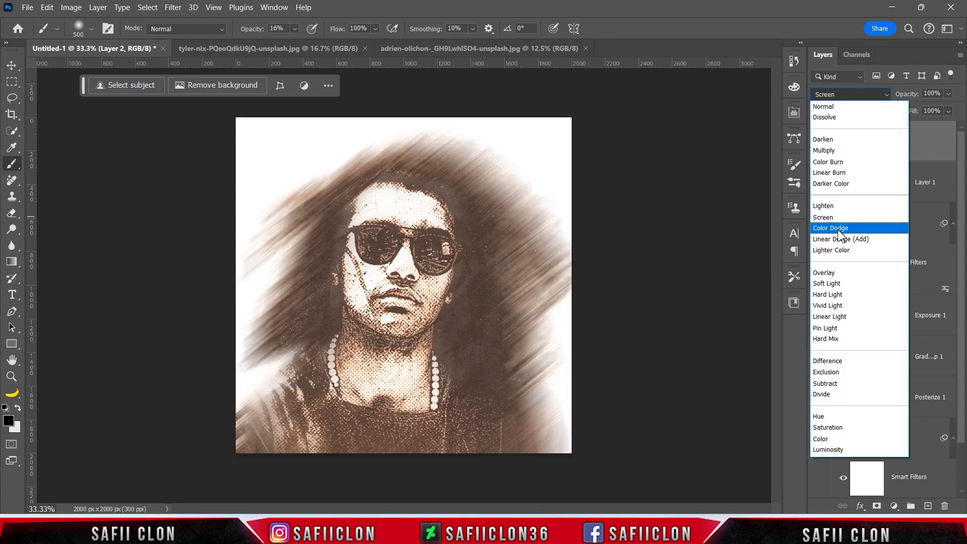
pyautogui.click(840, 239)
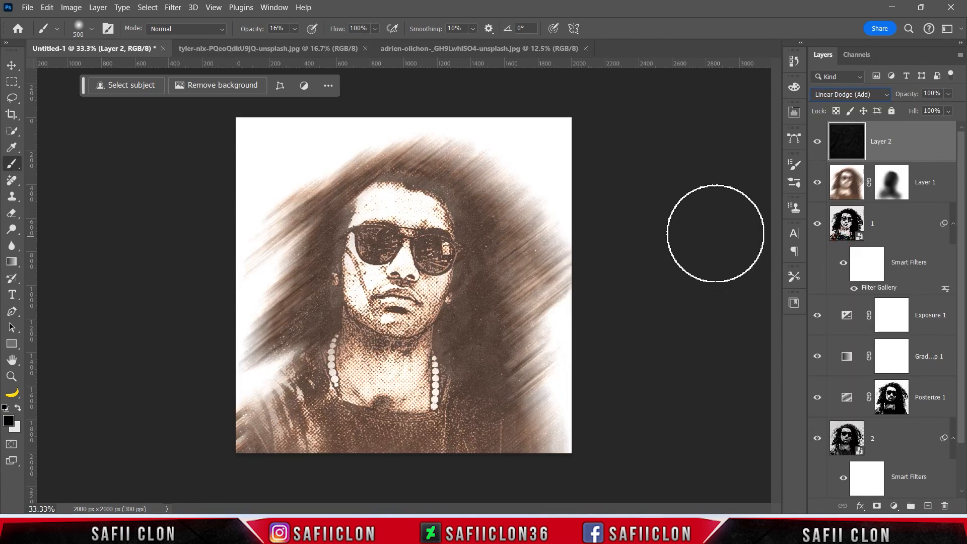
pyautogui.hotkey('ctrl', '-')
pyautogui.hotkey('ctrl', 't')
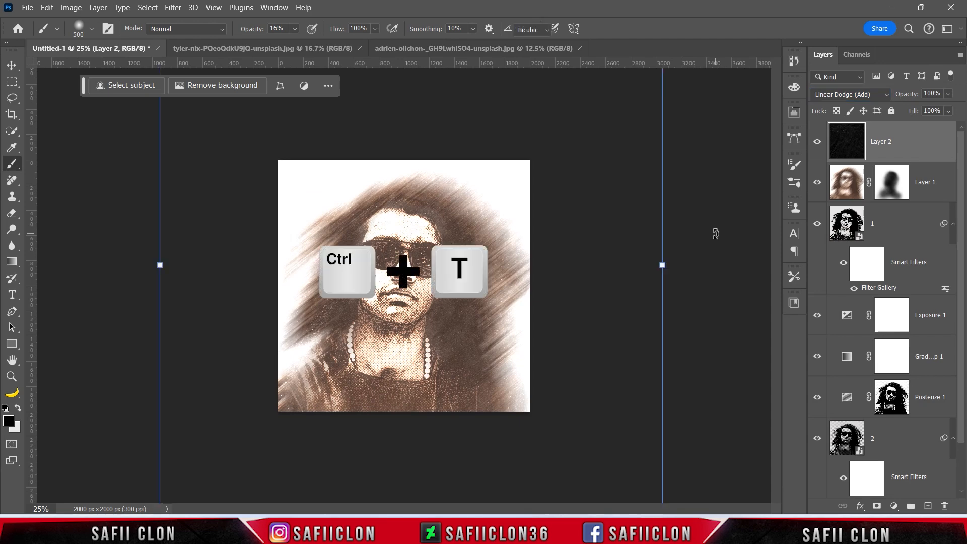
pyautogui.moveTo(663, 265); pyautogui.dragTo(547, 268)
pyautogui.moveTo(547, 307); pyautogui.dragTo(531, 381)
pyautogui.moveTo(524, 347); pyautogui.dragTo(524, 344)
pyautogui.moveTo(633, 363)
pyautogui.mouseDown()
pyautogui.moveTo(637, 339)
pyautogui.moveTo(641, 351)
pyautogui.mouseUp()
pyautogui.click(624, 30)
pyautogui.hotkey('ctrl', '+')
pyautogui.hotkey('ctrl', '+')
pyautogui.hotkey('ctrl', '-')
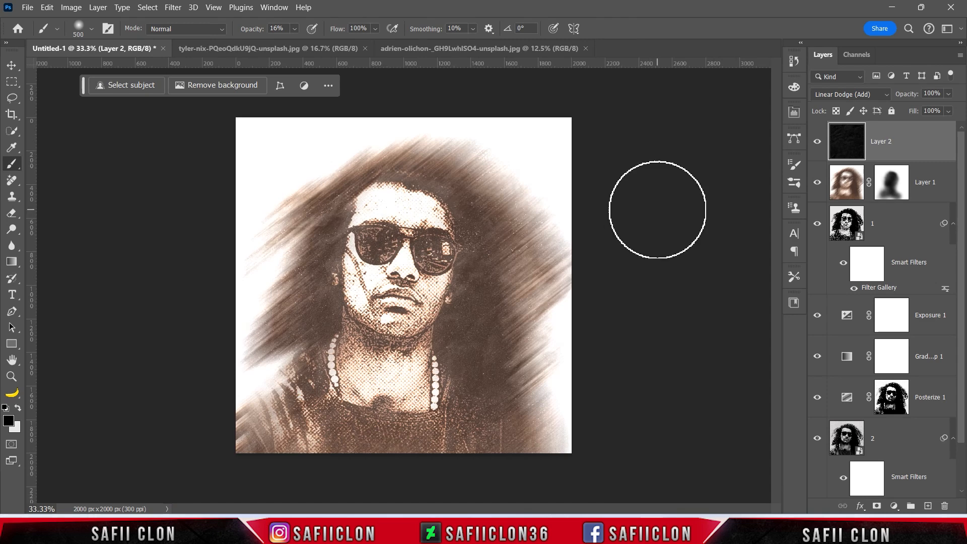
# Add a Levels adjustment layer above the texture with the black input at 15 and the midtones at 0.92.
pyautogui.click(895, 505)
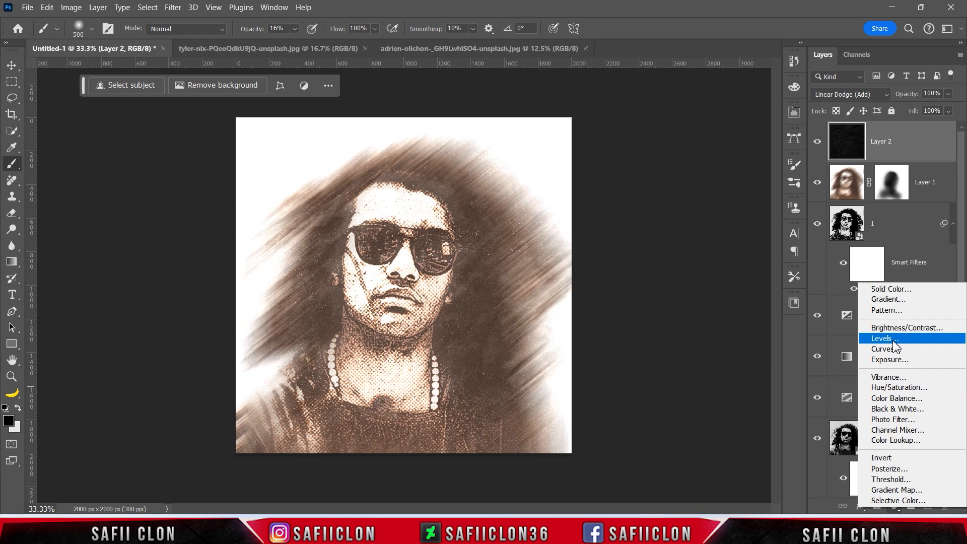
pyautogui.click(890, 339)
pyautogui.moveTo(602, 240); pyautogui.dragTo(607, 241)
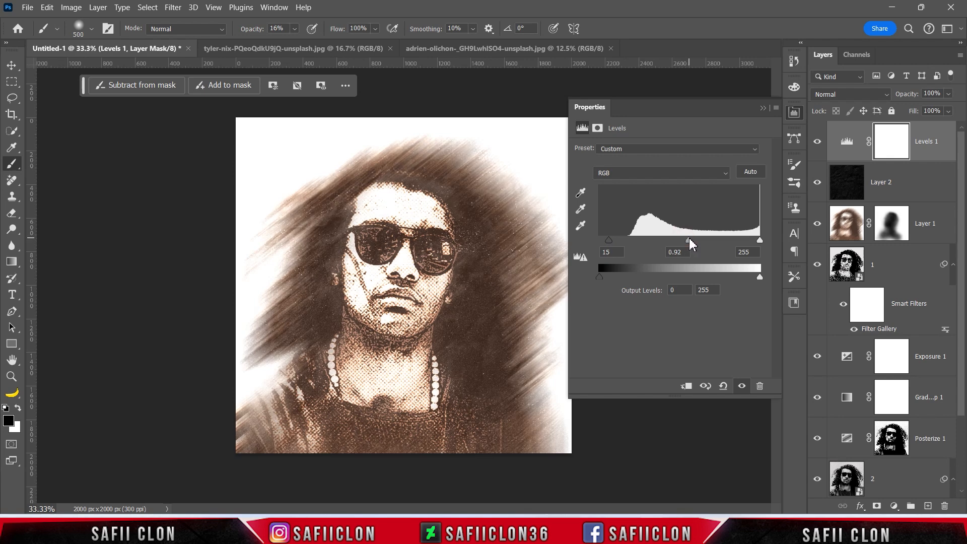
pyautogui.click(763, 109)
# Compare the artwork with the Levels adjustment hidden and shown, leaving it visible, and examine the texture and halftone detail up close.
pyautogui.click(818, 141)
pyautogui.click(817, 142)
pyautogui.click(818, 141)
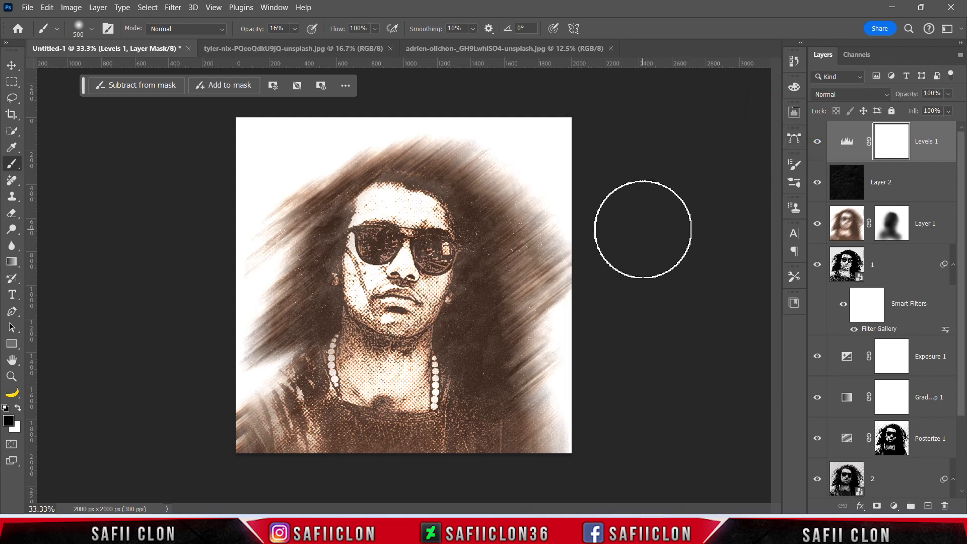
pyautogui.hotkey('ctrl', '+')
pyautogui.hotkey('ctrl', '+')
pyautogui.hotkey('ctrl', '+')
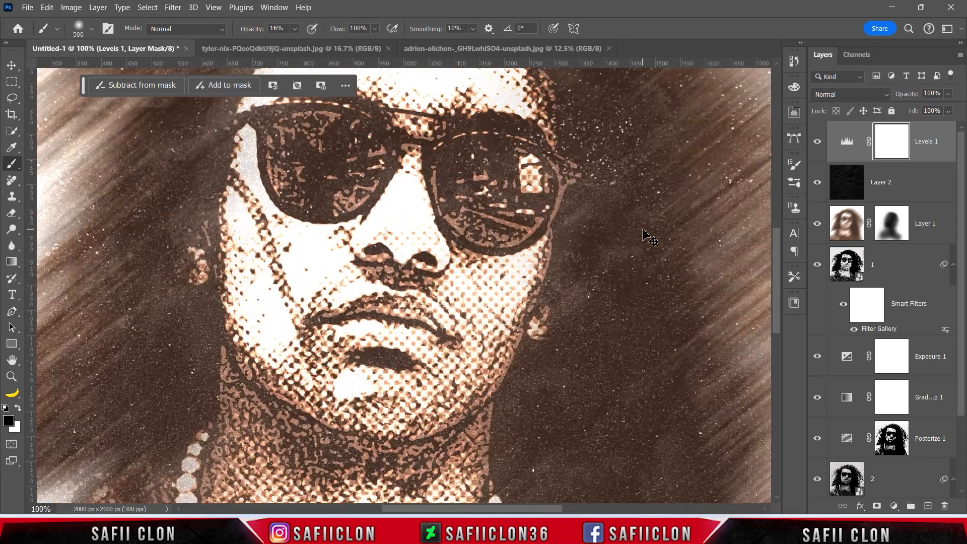
pyautogui.hotkey('ctrl', '-')
pyautogui.hotkey('ctrl', '-')
pyautogui.hotkey('ctrl', '-')
pyautogui.hotkey('ctrl', '-')
pyautogui.hotkey('ctrl', '-')
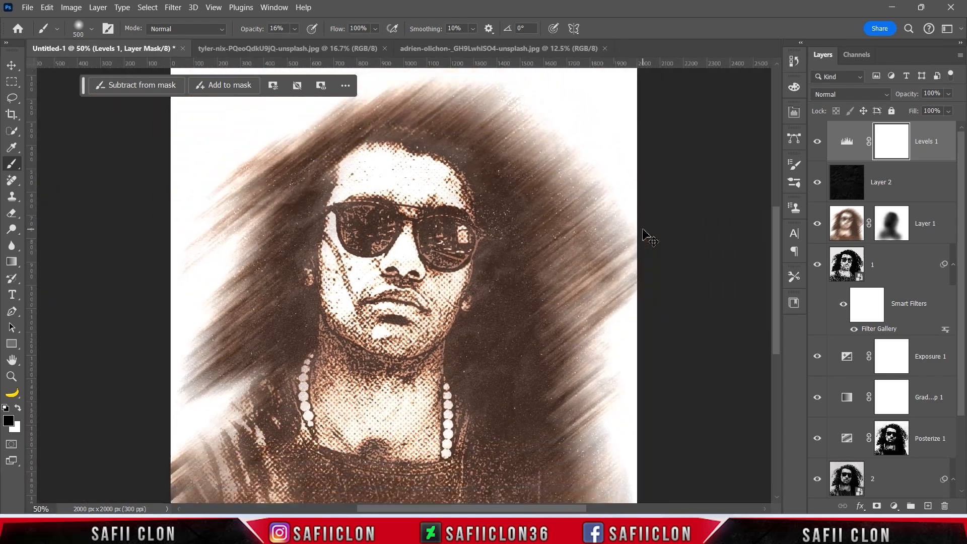
pyautogui.hotkey('ctrl', '+')
pyautogui.hotkey('ctrl', '+')
pyautogui.hotkey('ctrl', '+')
pyautogui.hotkey('ctrl', '-')
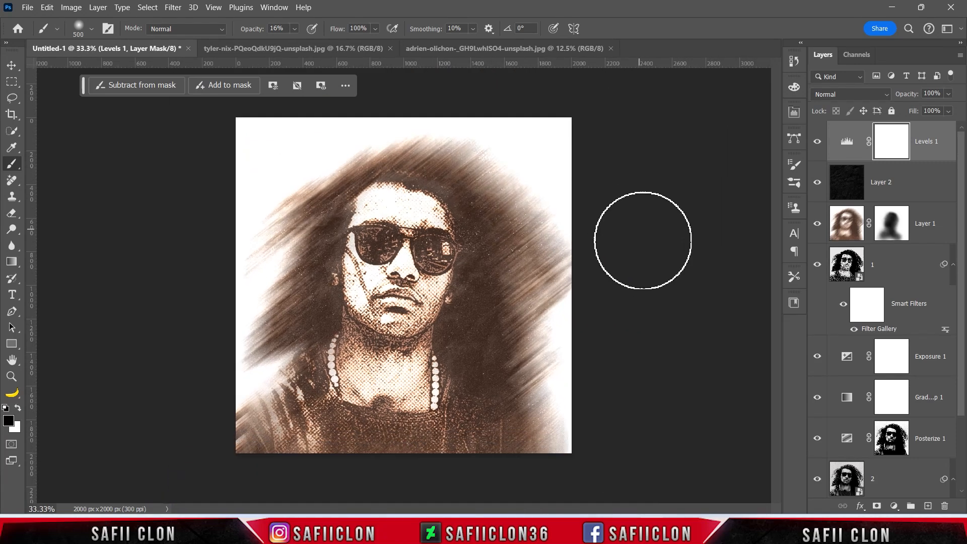